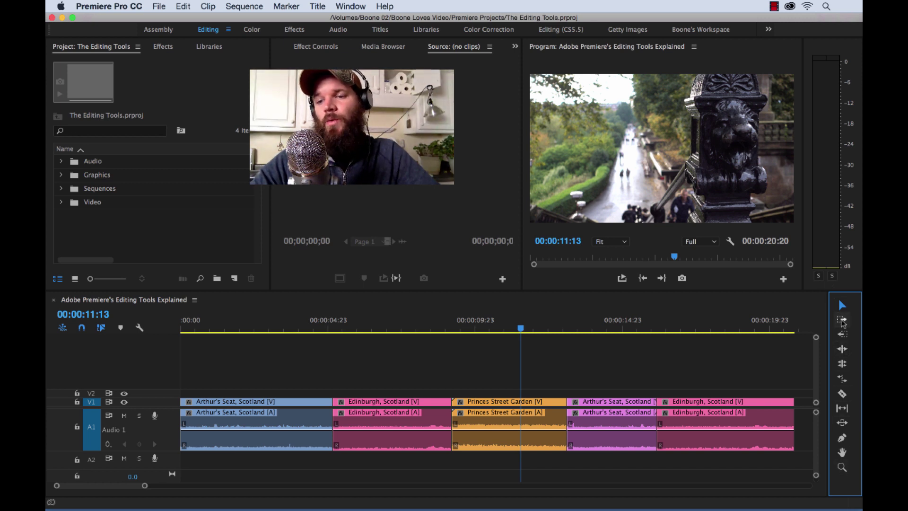
Check that the Tools panel is enabled among the available windows.
{"action": "left_click", "coordinate": [351, 5]}
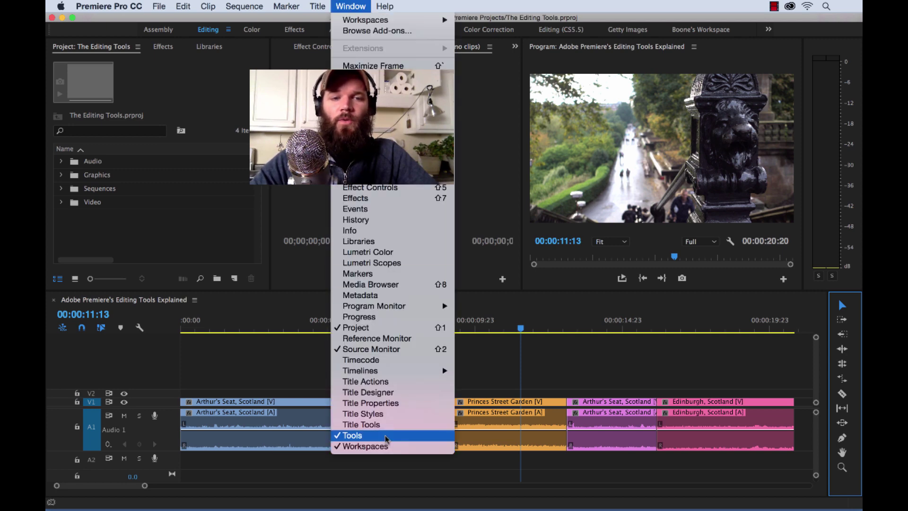
{"action": "left_click", "coordinate": [858, 327]}
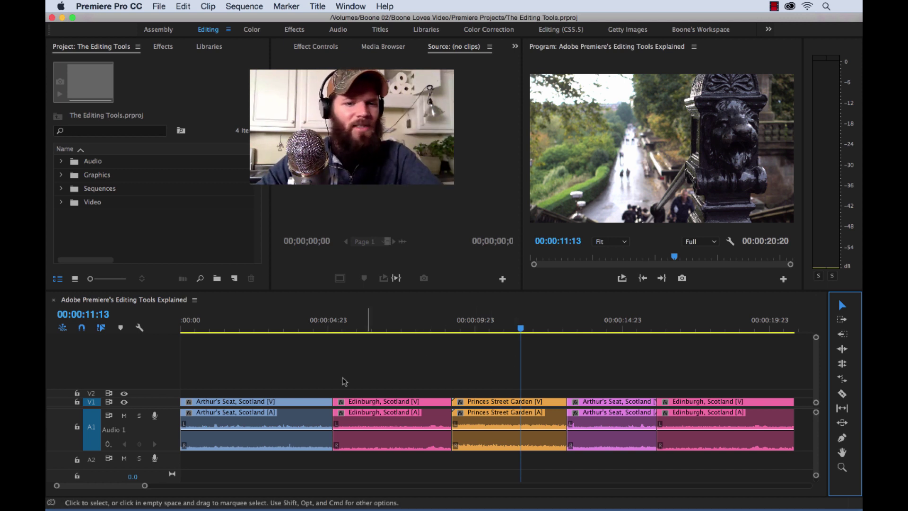
Marquee-select several clips in the timeline, clear that selection, and select only the first Arthur's Seat clip.
{"action": "left_click_drag", "start_coordinate": [273, 371], "coordinate": [615, 466]}
{"action": "left_click", "coordinate": [300, 364]}
{"action": "left_click", "coordinate": [289, 413]}
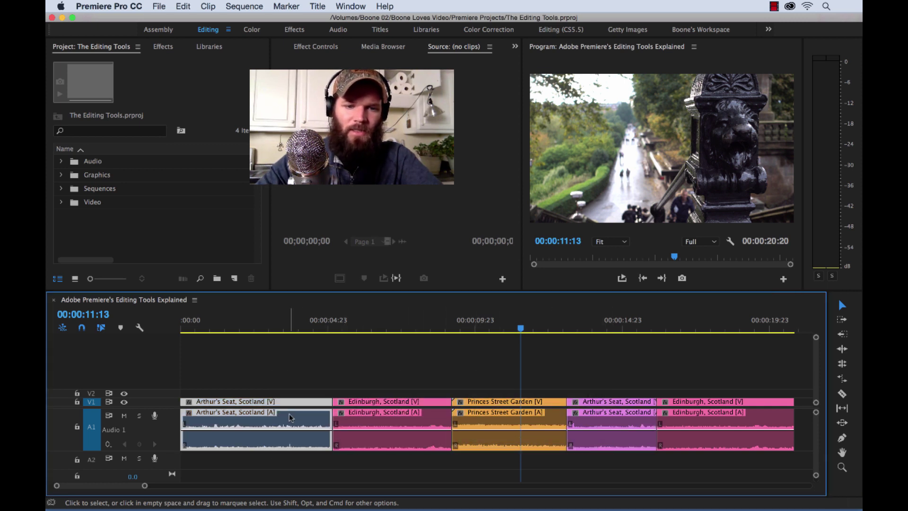
{"action": "mouse_move", "coordinate": [288, 413]}
{"action": "left_mouse_down"}
{"action": "mouse_move", "coordinate": [426, 415]}
{"action": "mouse_move", "coordinate": [293, 416]}
{"action": "left_mouse_up"}
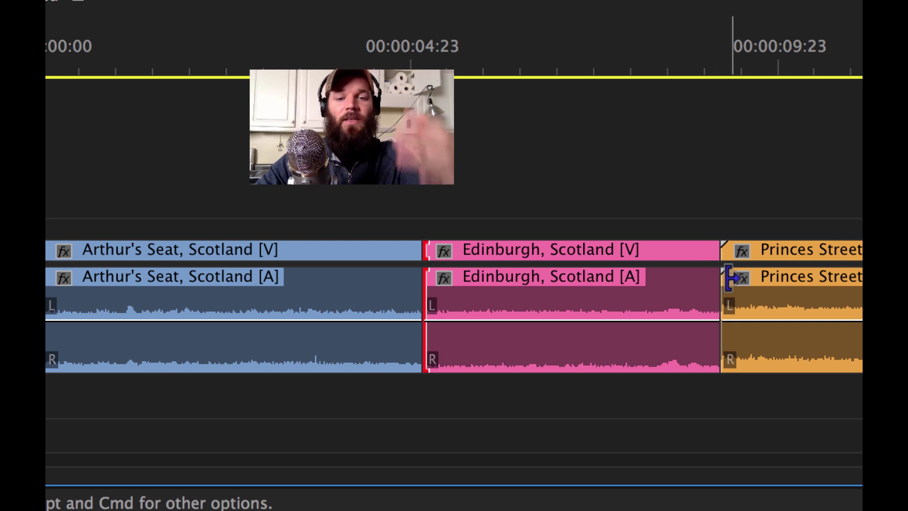
Select the edit point at the end of the first Edinburgh clip with the Selection tool, then clear the selection.
{"action": "mouse_move", "coordinate": [717, 282]}
{"action": "left_mouse_down"}
{"action": "mouse_move", "coordinate": [645, 284]}
{"action": "mouse_move", "coordinate": [623, 297]}
{"action": "mouse_move", "coordinate": [720, 295]}
{"action": "left_mouse_up"}
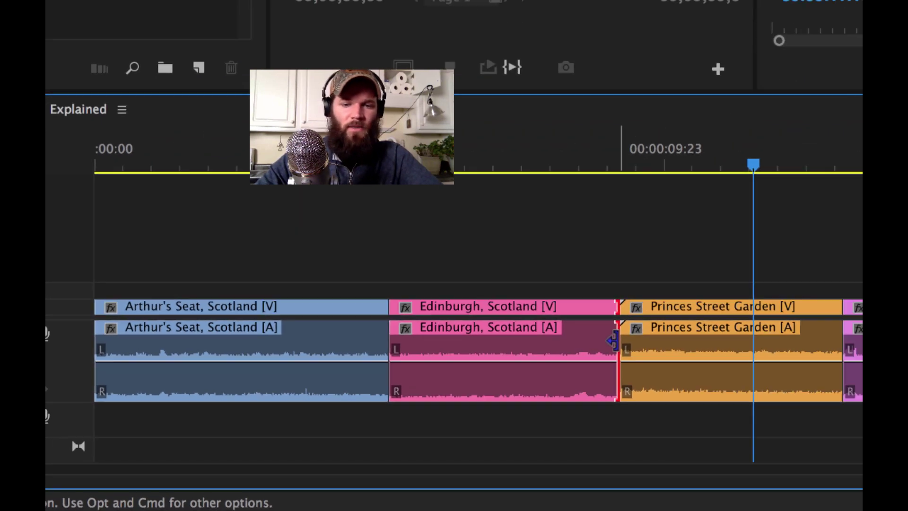
{"action": "left_click", "coordinate": [560, 376]}
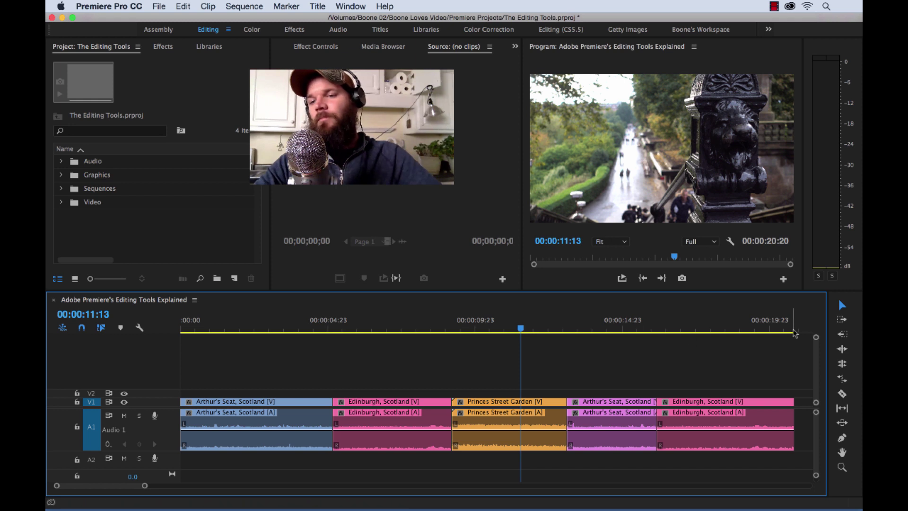
With Track Select Forward, select all clips from the first Edinburgh clip onward, then from the first Arthur's Seat clip, and deselect everything.
{"action": "left_click", "coordinate": [841, 323]}
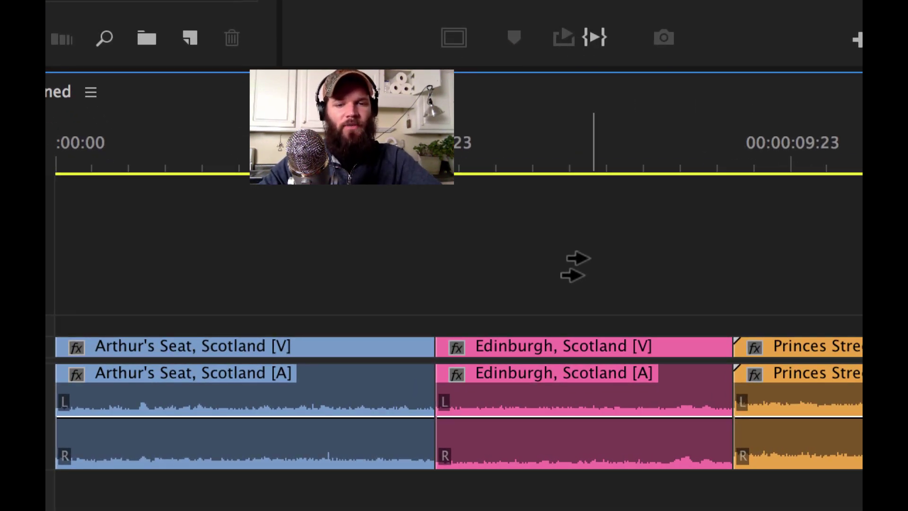
{"action": "key", "text": "shift"}
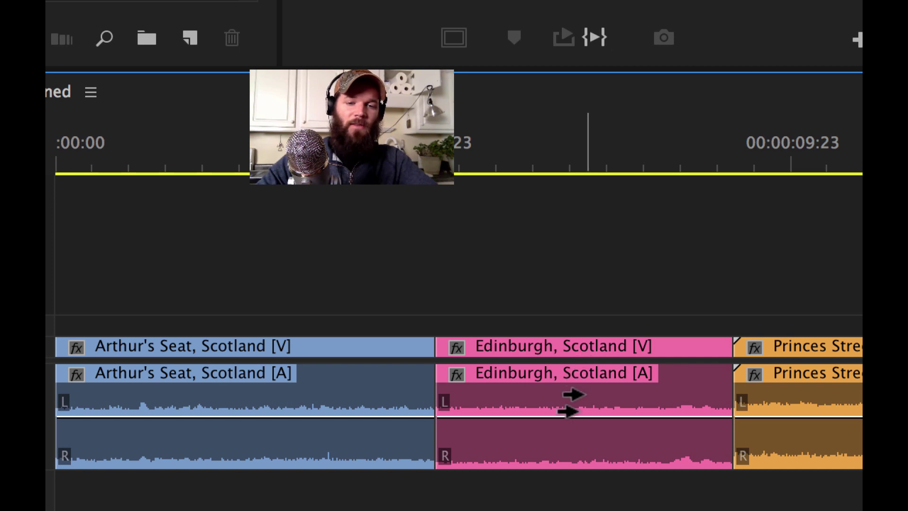
{"action": "left_click", "coordinate": [570, 402]}
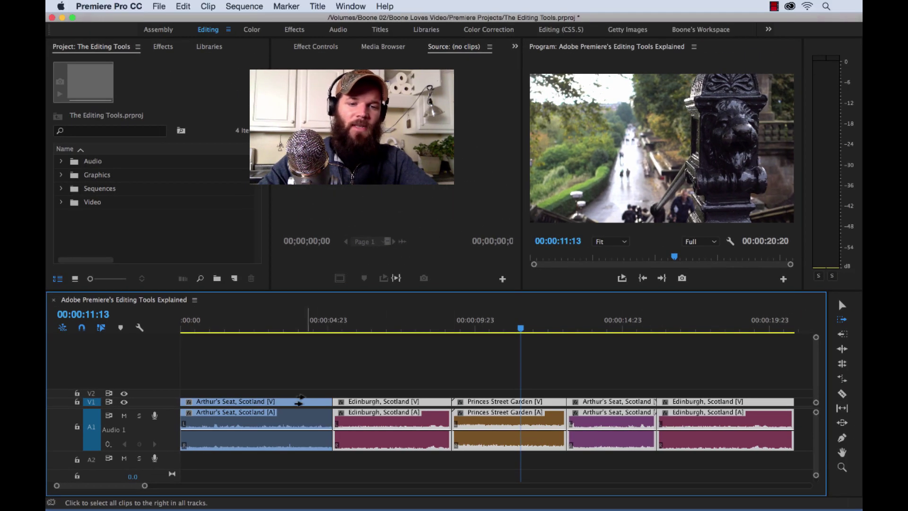
{"action": "left_click", "coordinate": [289, 414]}
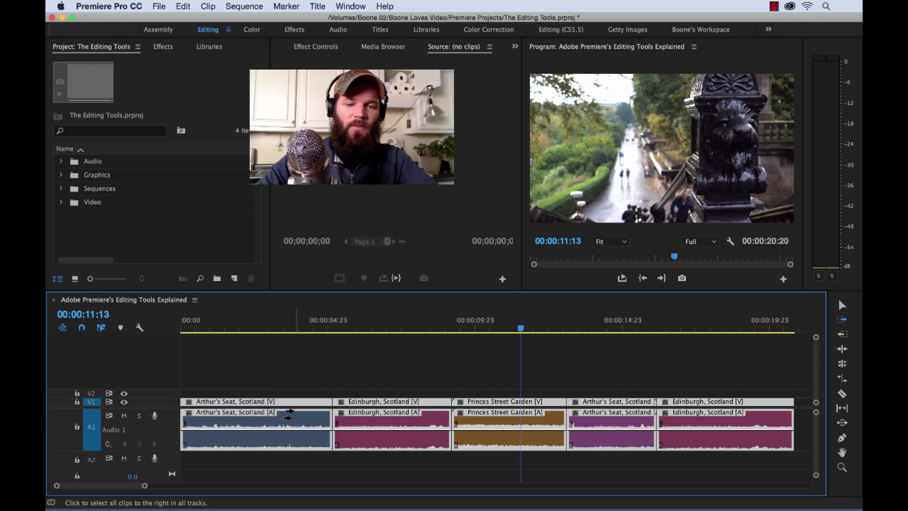
{"action": "left_click", "coordinate": [326, 385]}
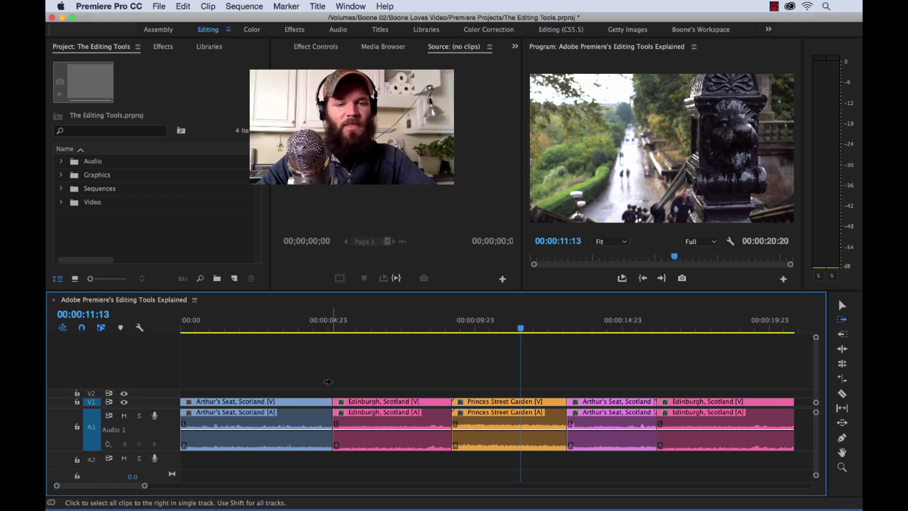
Select the single-track clips from the first Edinburgh clip onward on V1, then deselect them and return to the Selection tool.
{"action": "left_click", "coordinate": [374, 401]}
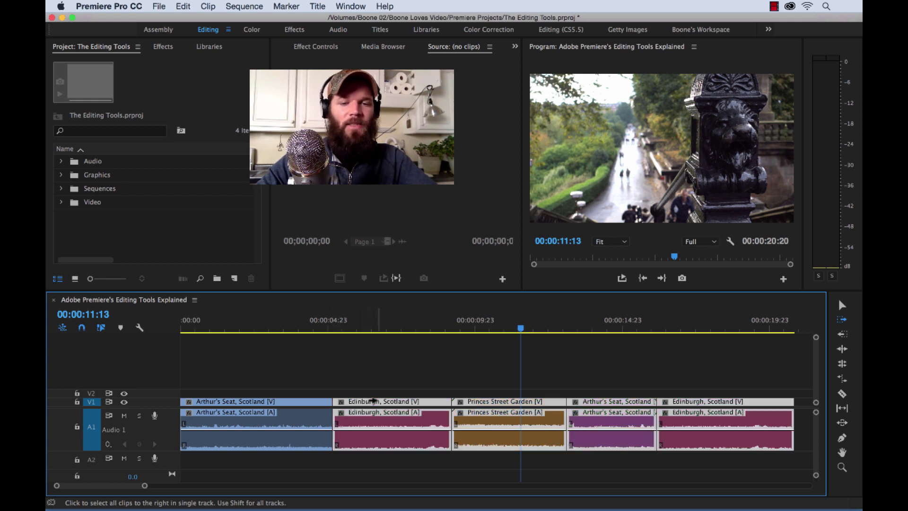
{"action": "key", "text": "shift"}
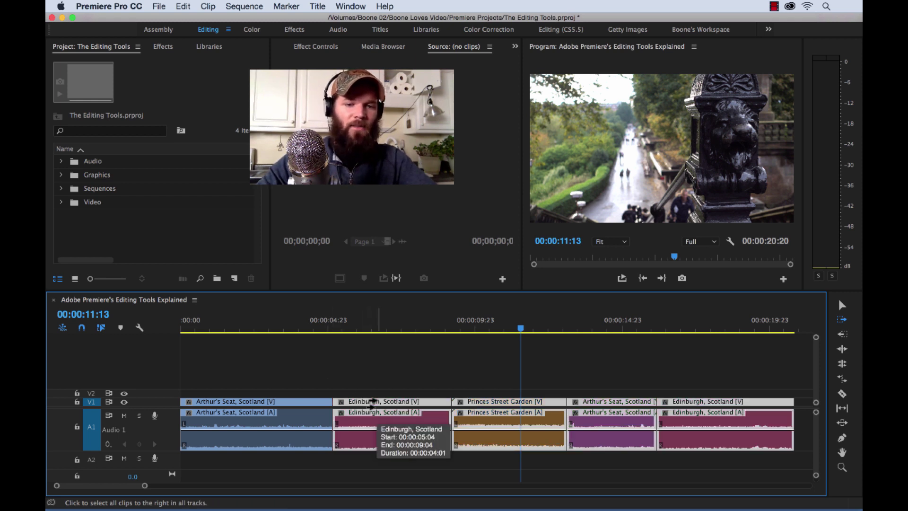
{"action": "left_click", "coordinate": [390, 374]}
{"action": "key", "text": "v"}
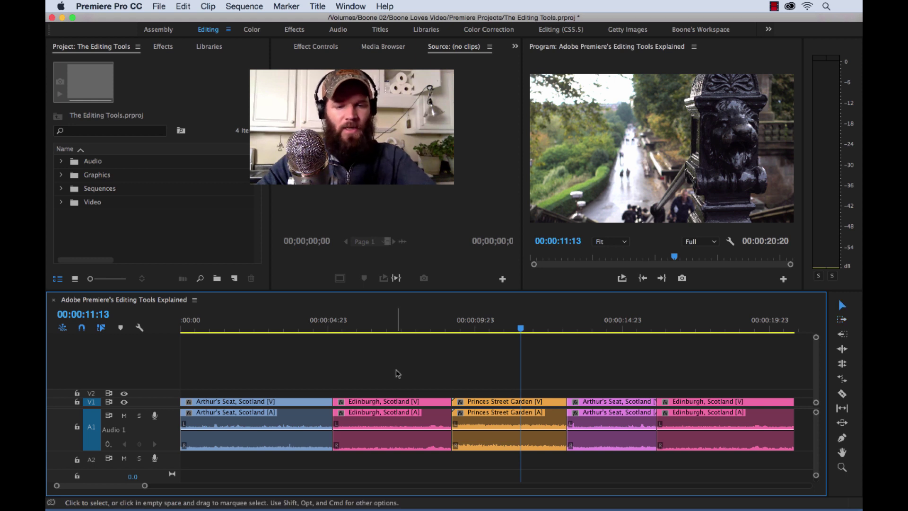
Duplicate the first Edinburgh video clip directly above onto V2 and the Princes Street Garden video clip onto V3.
{"action": "left_click", "coordinate": [375, 401]}
{"action": "left_click_drag", "start_coordinate": [375, 401], "coordinate": [376, 393]}
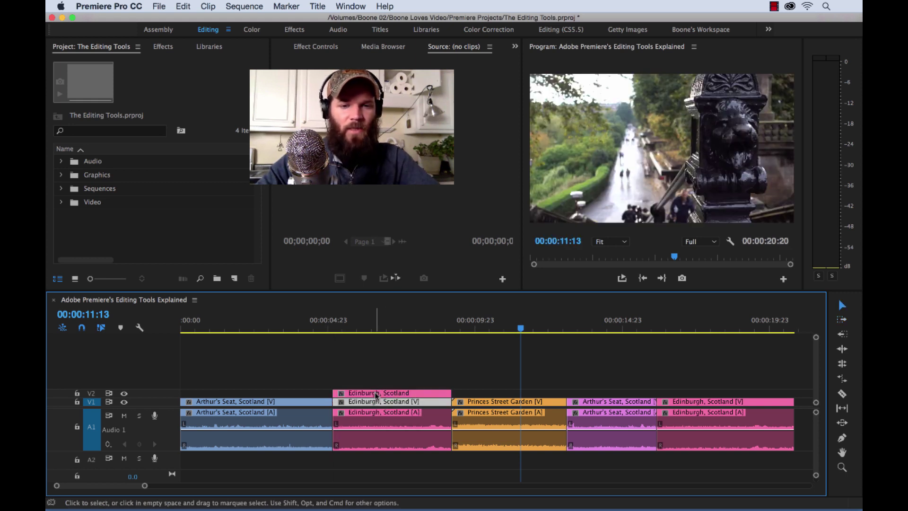
{"action": "left_click_drag", "start_coordinate": [511, 404], "coordinate": [515, 379]}
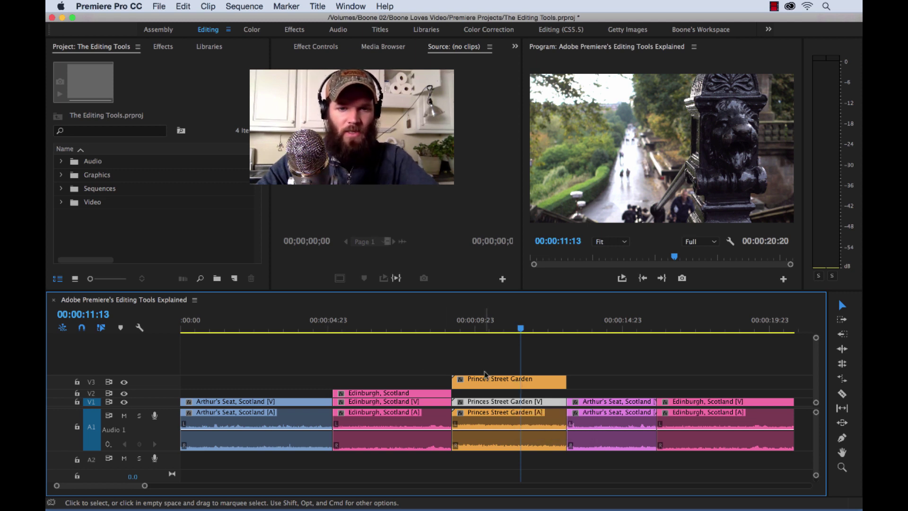
With Track Select Forward in single-track mode, select the forward clips on V3, V2 and V1 in turn, then on V3 again.
{"action": "key", "text": "a"}
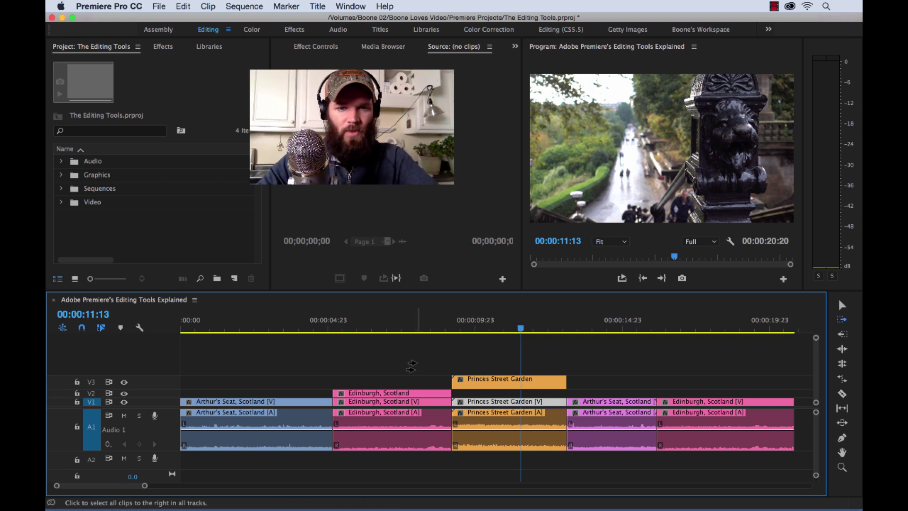
{"action": "left_click", "coordinate": [334, 381], "text": "shift"}
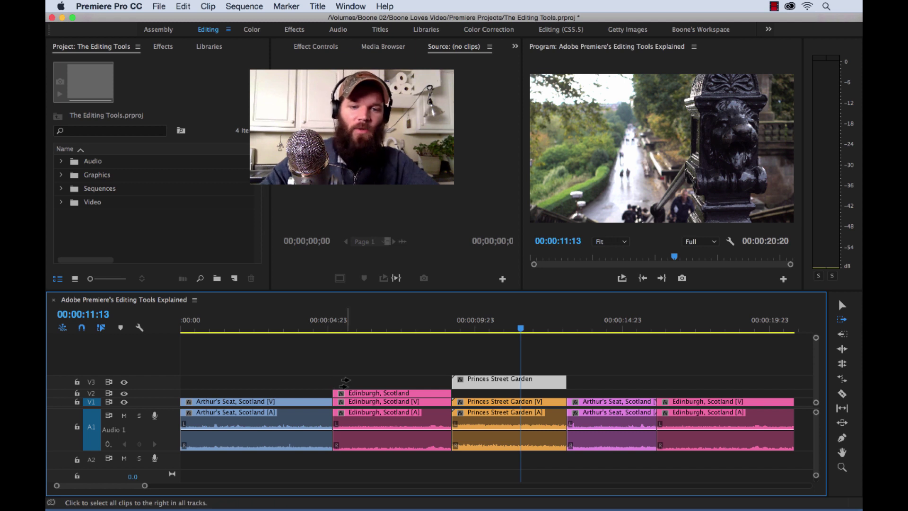
{"action": "left_click", "coordinate": [319, 393], "text": "shift"}
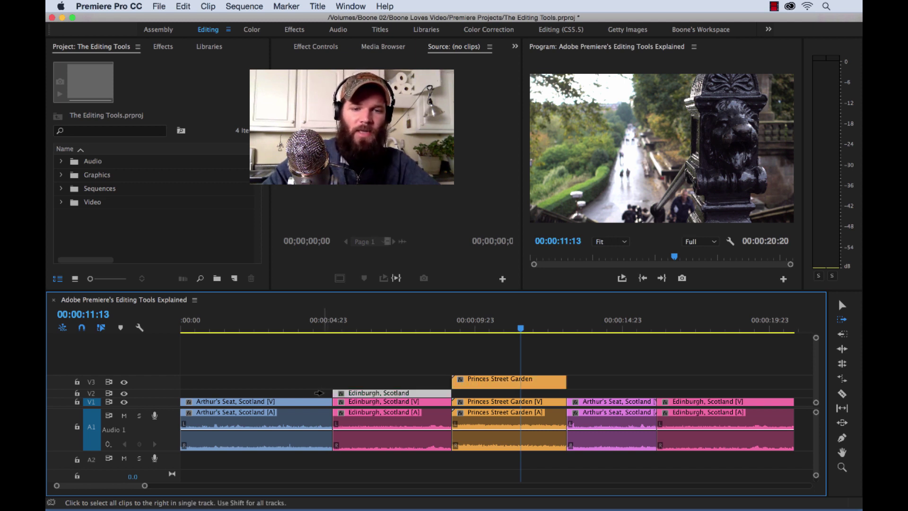
{"action": "left_click", "coordinate": [352, 402], "text": "shift"}
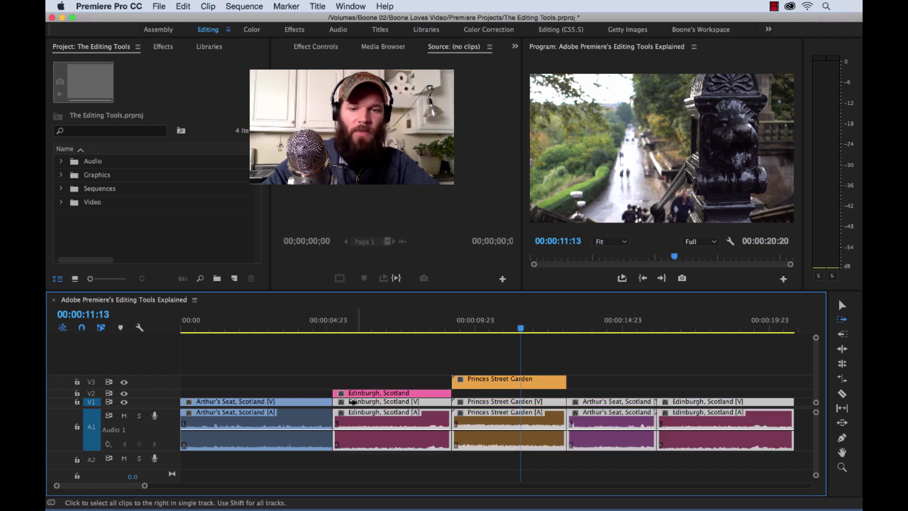
{"action": "left_click", "coordinate": [427, 382], "text": "shift"}
{"action": "key", "text": "v"}
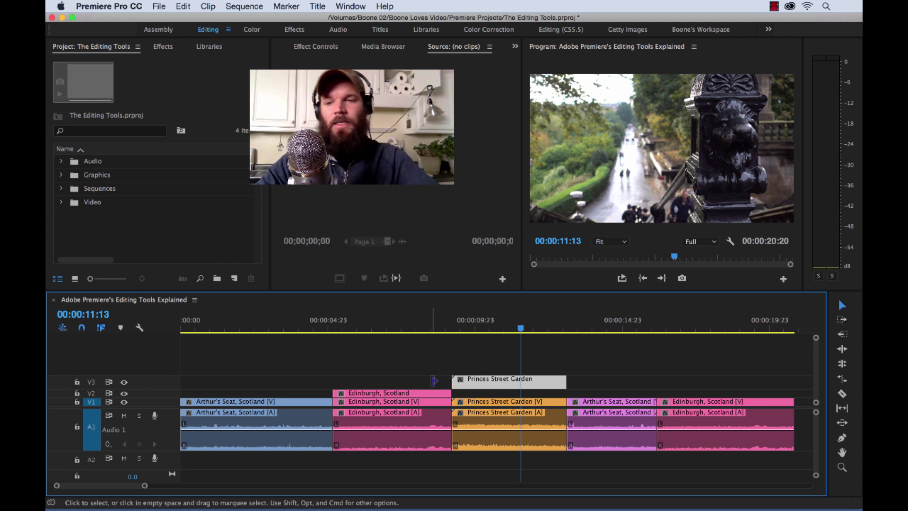
Use Track Select Backward on V3 and then V2 in single-track mode, then clear the selection with the Selection tool.
{"action": "left_click", "coordinate": [842, 335]}
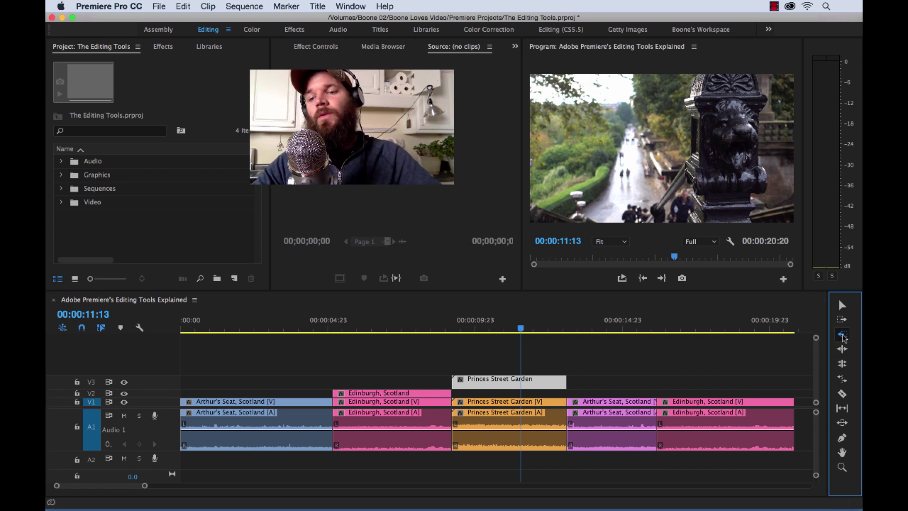
{"action": "left_click", "coordinate": [597, 374]}
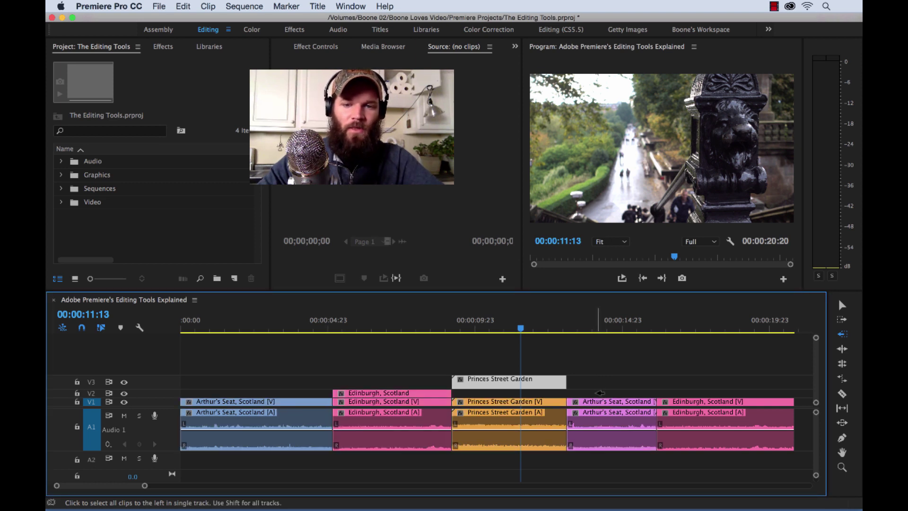
{"action": "left_click", "coordinate": [600, 395], "text": "shift"}
{"action": "key", "text": "v"}
{"action": "left_click", "coordinate": [560, 362]}
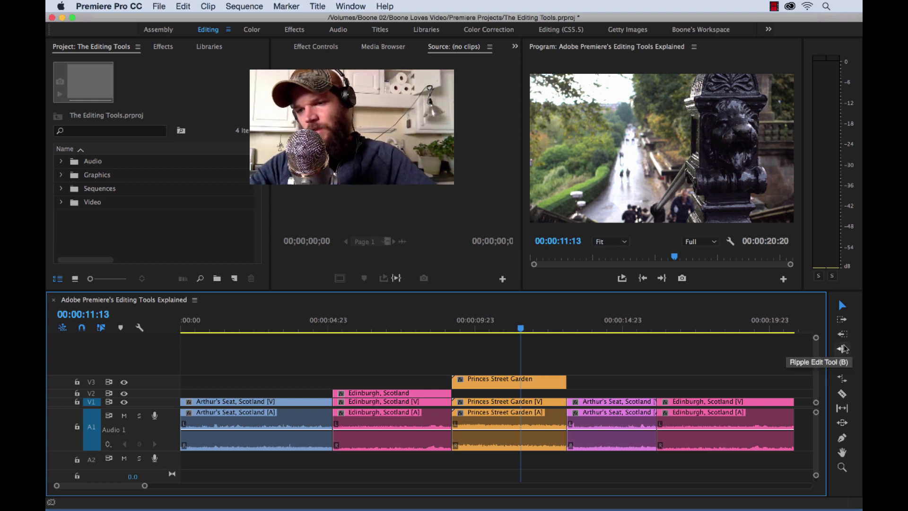
Shorten the end of the second Arthur's Seat clip with the Selection tool, then extend it back to the last Edinburgh clip.
{"action": "left_click", "coordinate": [843, 348]}
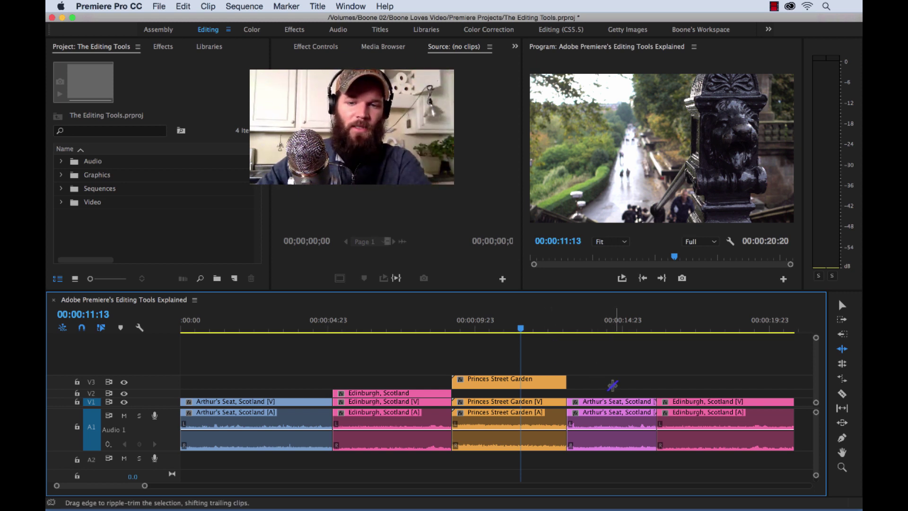
{"action": "key", "text": "v"}
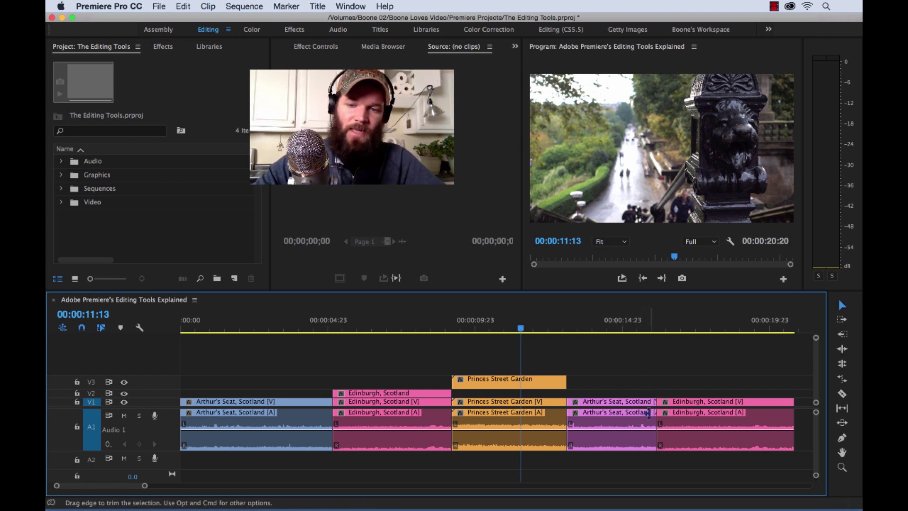
{"action": "left_click_drag", "start_coordinate": [649, 413], "coordinate": [628, 414]}
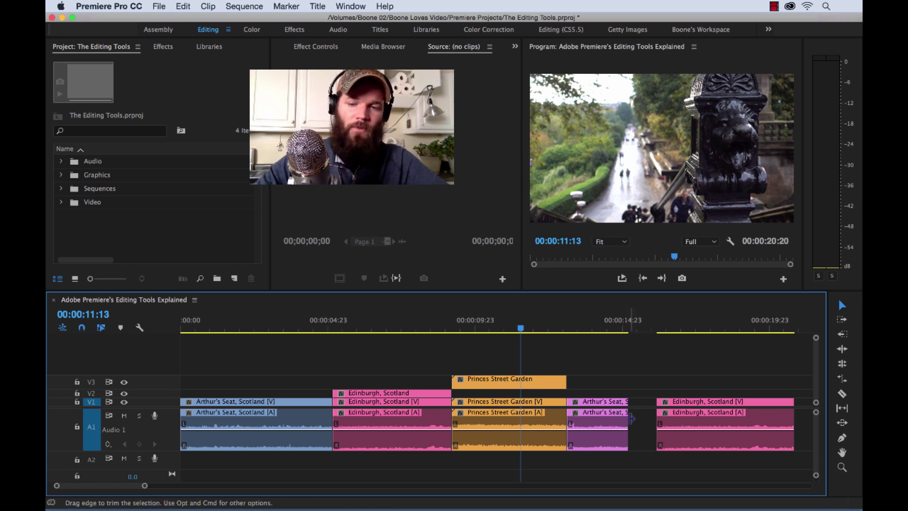
{"action": "left_click", "coordinate": [631, 418]}
{"action": "left_click_drag", "start_coordinate": [630, 418], "coordinate": [661, 417]}
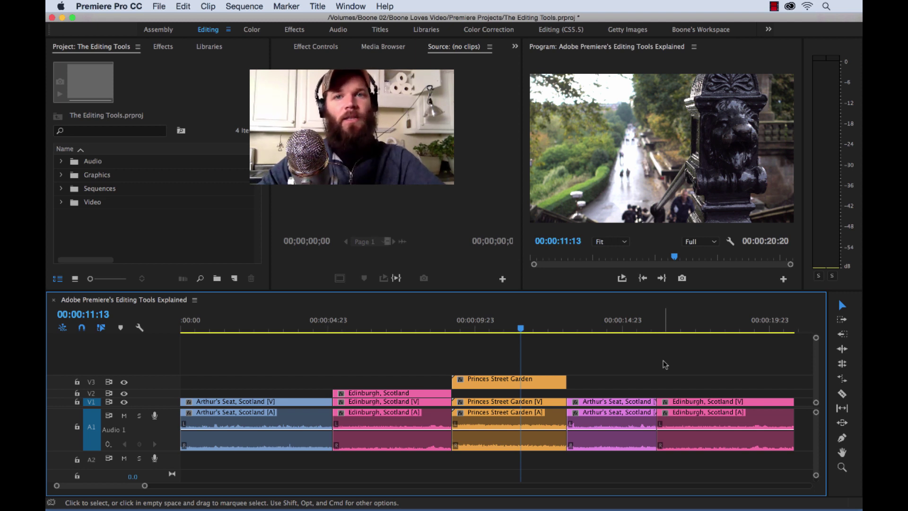
Ripple-trim the end of the second Arthur's Seat clip to make it about one second shorter.
{"action": "key", "text": "b"}
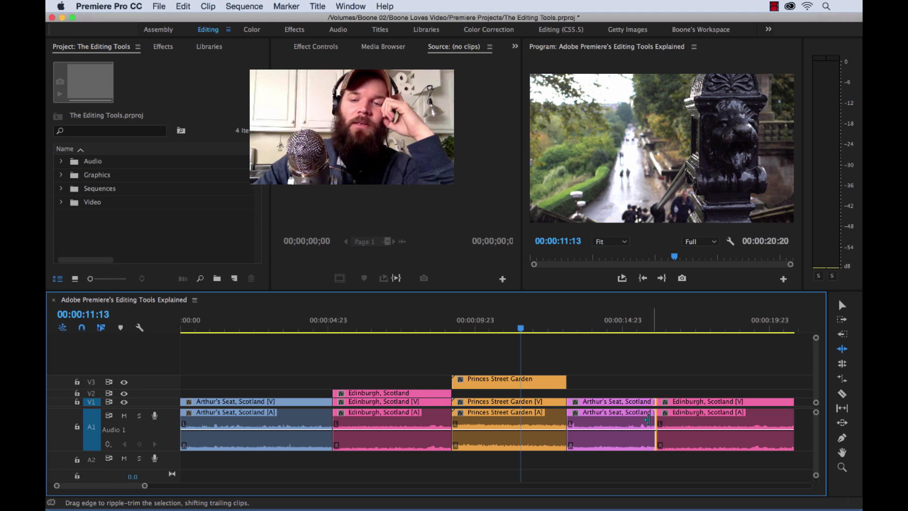
{"action": "left_click_drag", "start_coordinate": [655, 417], "coordinate": [624, 415]}
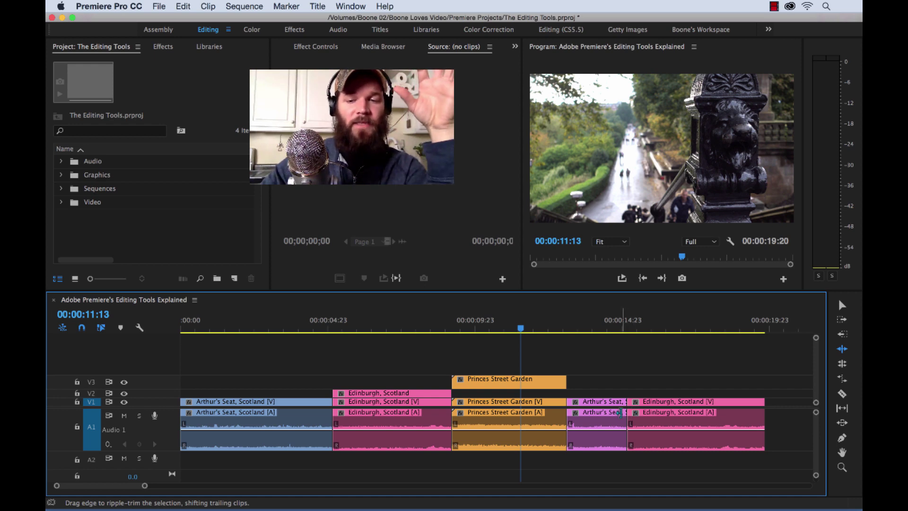
{"action": "left_click", "coordinate": [621, 412]}
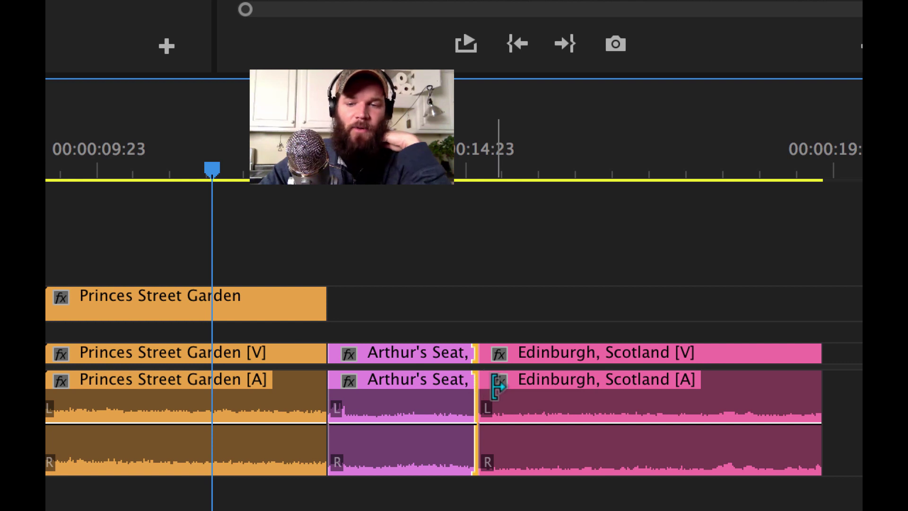
Ripple-extend the end of the second Arthur's Seat clip to 00:00:17:04.
{"action": "key", "text": "alt+Right"}
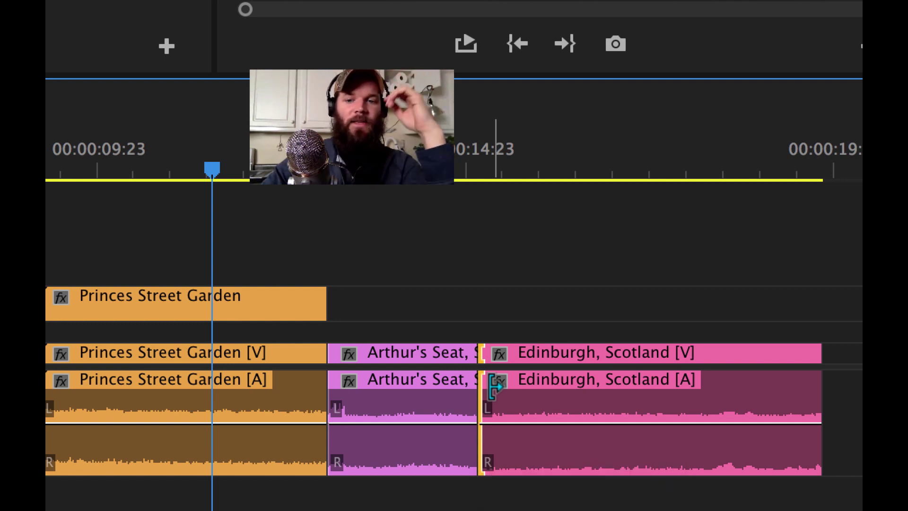
{"action": "left_click", "coordinate": [445, 385]}
{"action": "left_click", "coordinate": [463, 392]}
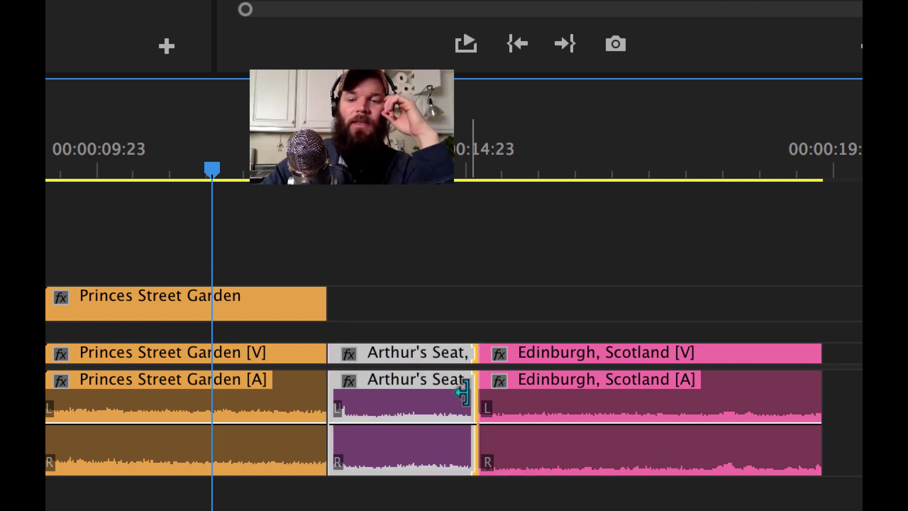
{"action": "left_click_drag", "start_coordinate": [462, 392], "coordinate": [613, 380]}
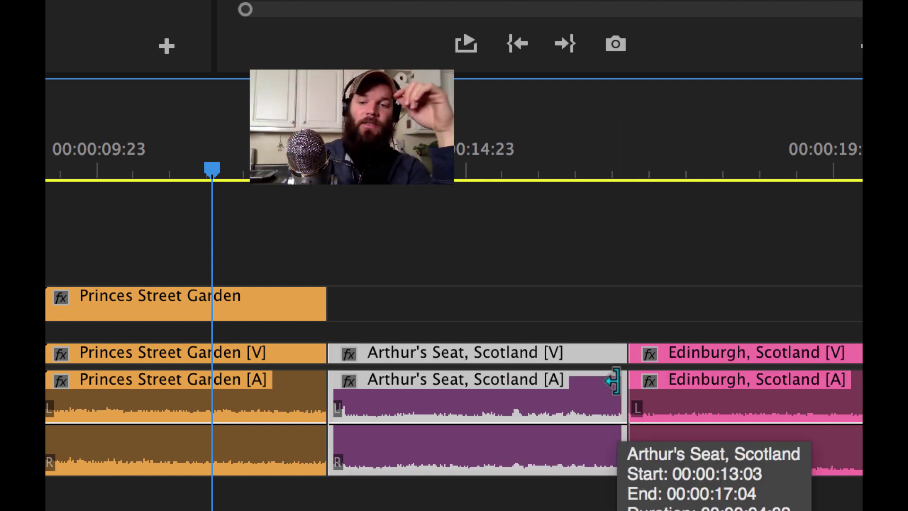
Ripple-extend the end of the first Arthur's Seat clip by a little over one second, then undo the extension.
{"action": "key", "text": "c"}
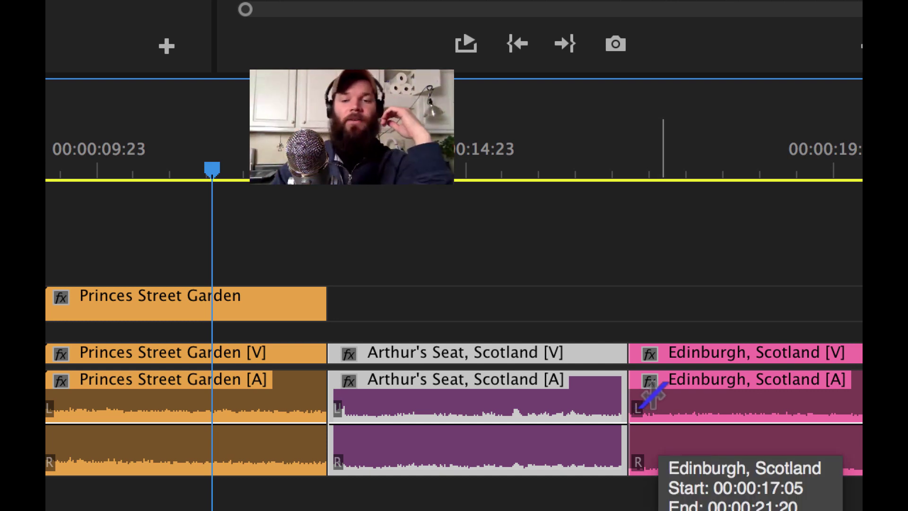
{"action": "key", "text": "b"}
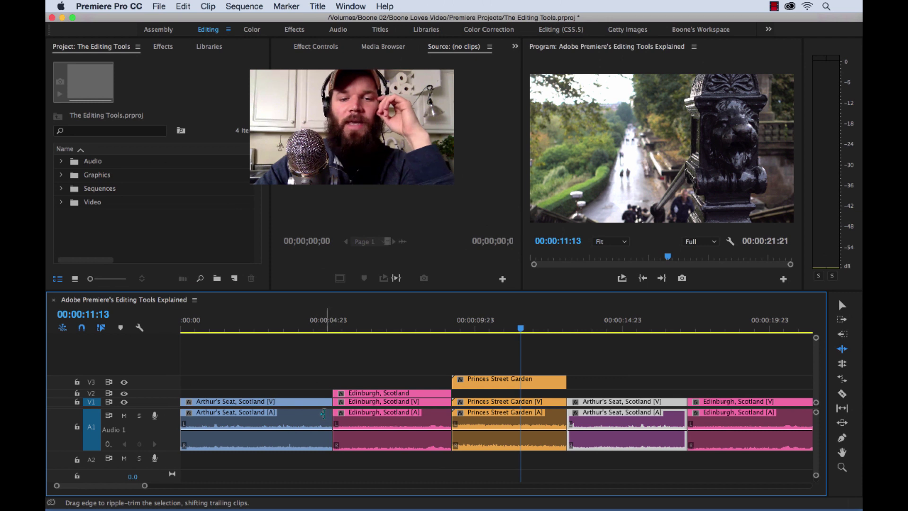
{"action": "left_click", "coordinate": [324, 413]}
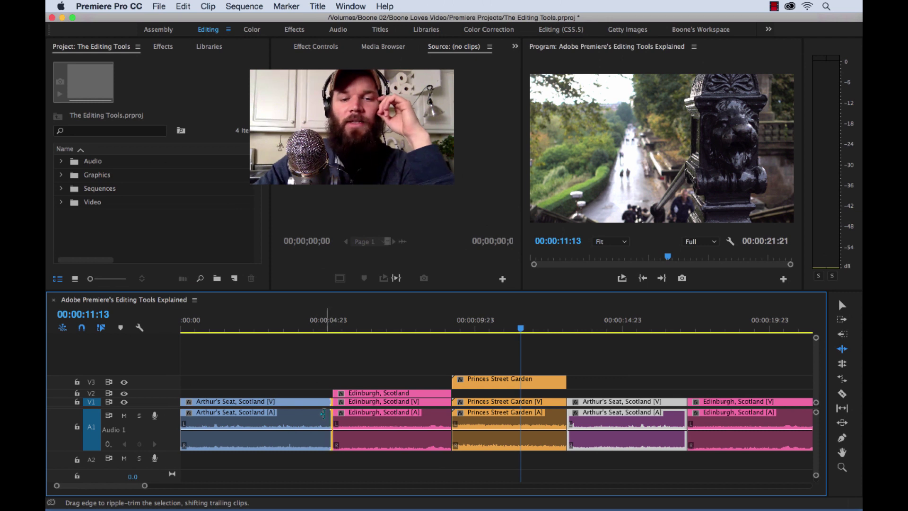
{"action": "left_click_drag", "start_coordinate": [323, 414], "coordinate": [361, 414]}
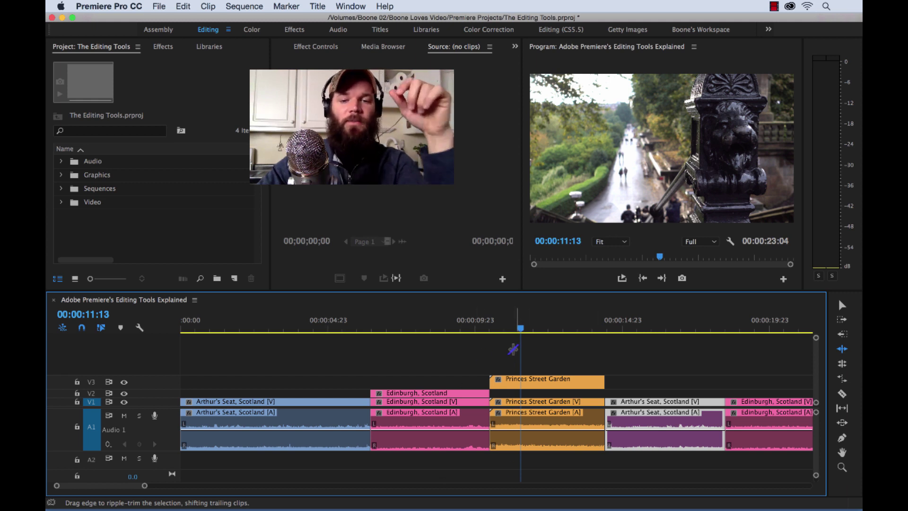
{"action": "left_click", "coordinate": [559, 355]}
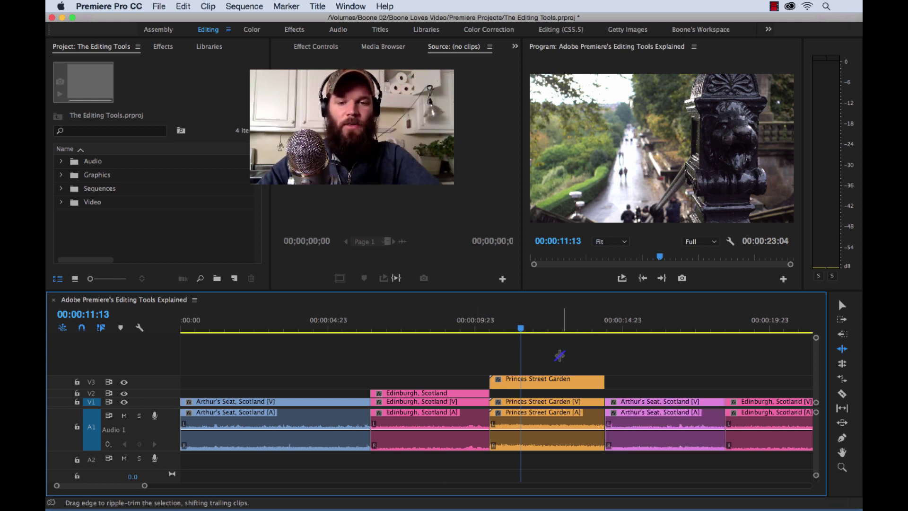
{"action": "key", "text": "super+z"}
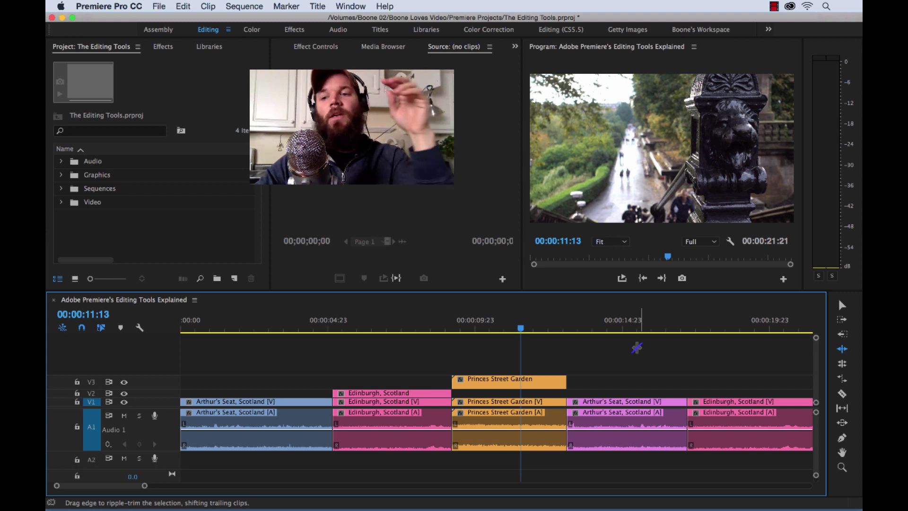
Roll the cut between the second Arthur's Seat clip and the last Edinburgh clip about 1.4 seconds earlier with the Rolling Edit tool.
{"action": "left_click", "coordinate": [841, 370]}
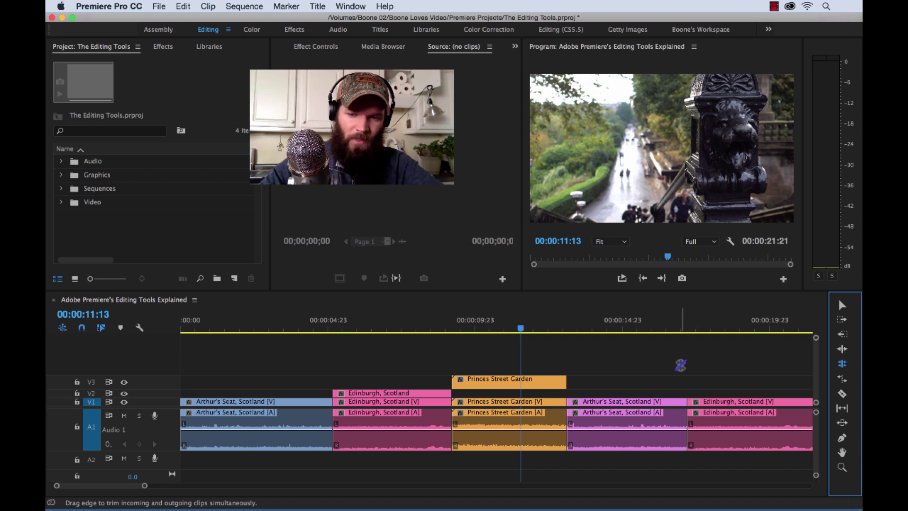
{"action": "left_click", "coordinate": [685, 415]}
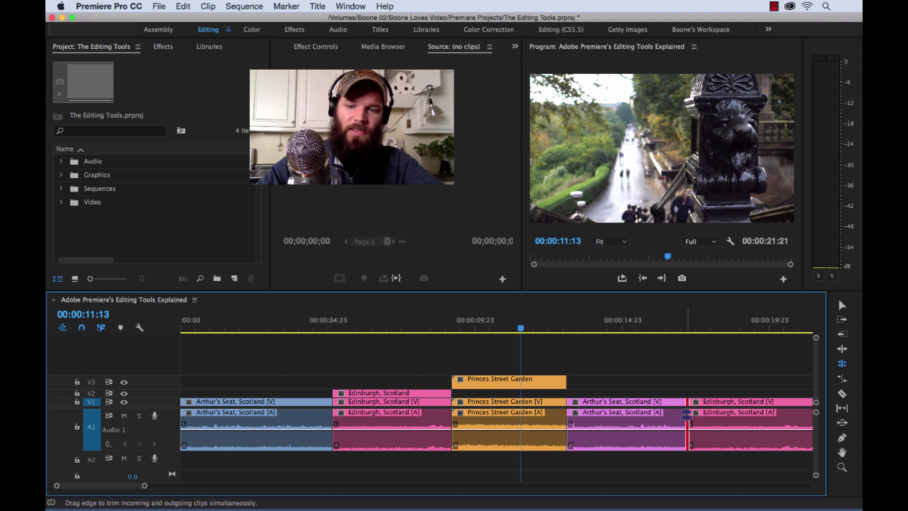
{"action": "left_click_drag", "start_coordinate": [686, 414], "coordinate": [646, 407]}
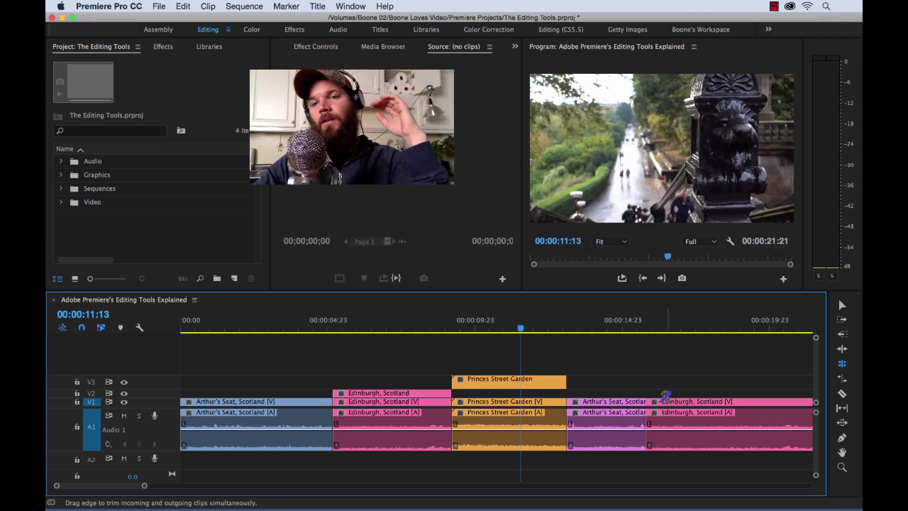
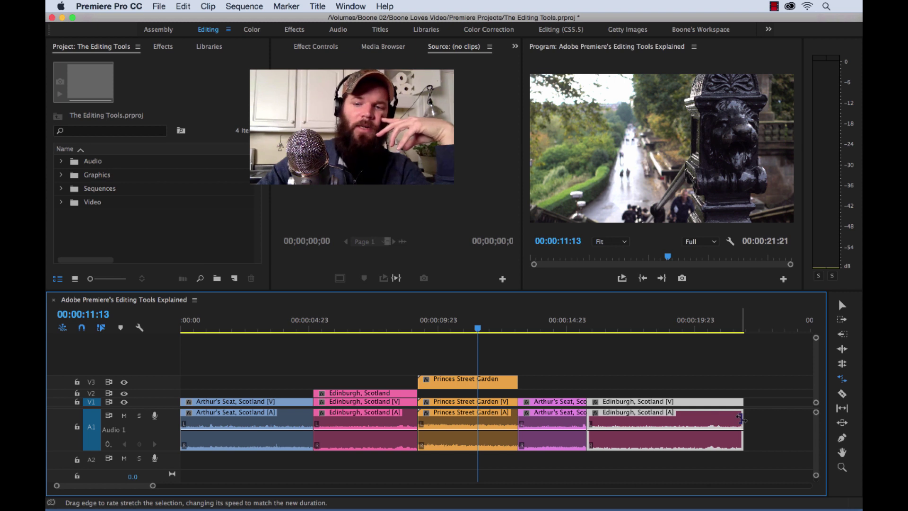
Rate-stretch the end of the last Edinburgh clip to slow it to 83.43%, then play it from 00:00:17:19.
{"action": "left_click_drag", "start_coordinate": [741, 417], "coordinate": [773, 417]}
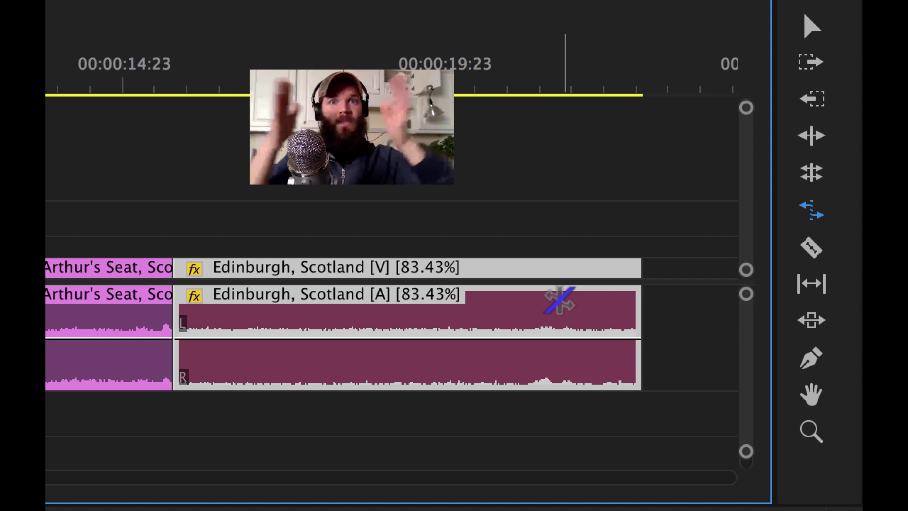
{"action": "left_click", "coordinate": [303, 83]}
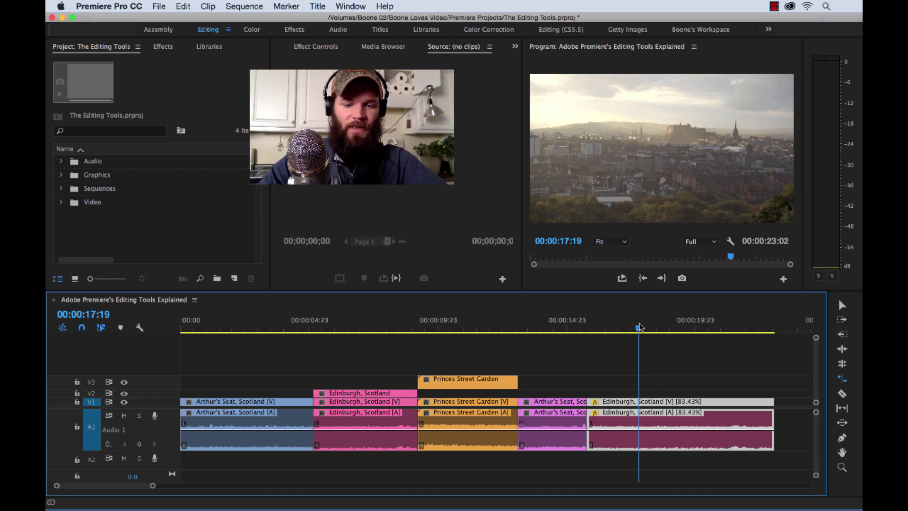
{"action": "key", "text": "v"}
{"action": "key", "text": "space"}
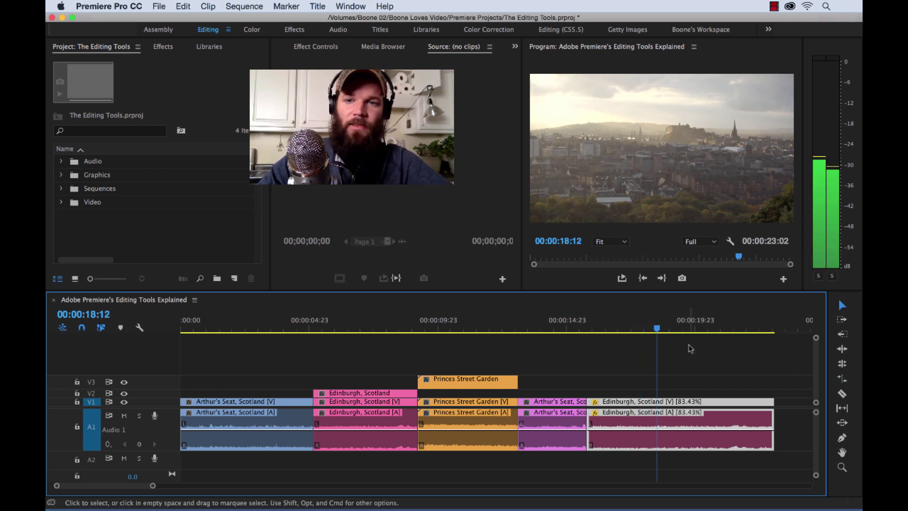
{"action": "key", "text": "space"}
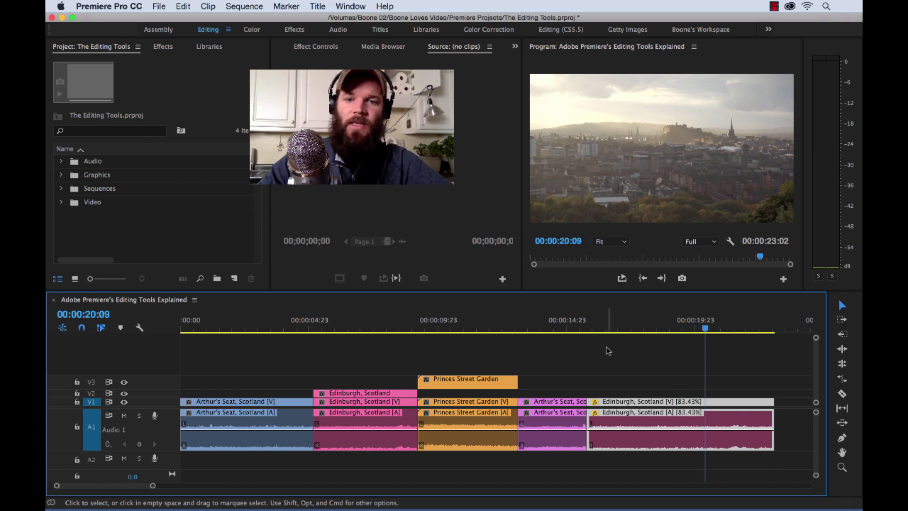
Move the playhead to 00:00:10:05 and play part of the Princes Street Garden clip.
{"action": "left_click", "coordinate": [528, 325]}
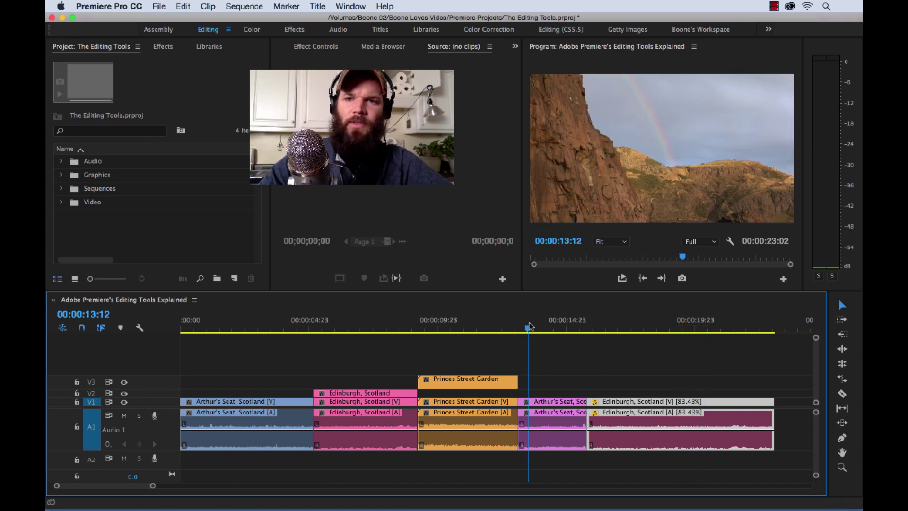
{"action": "left_click", "coordinate": [444, 324]}
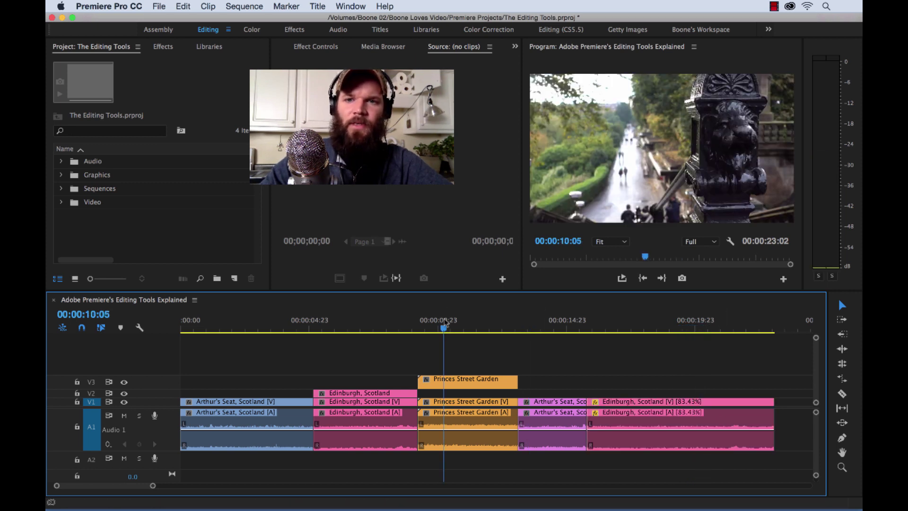
{"action": "key", "text": "space"}
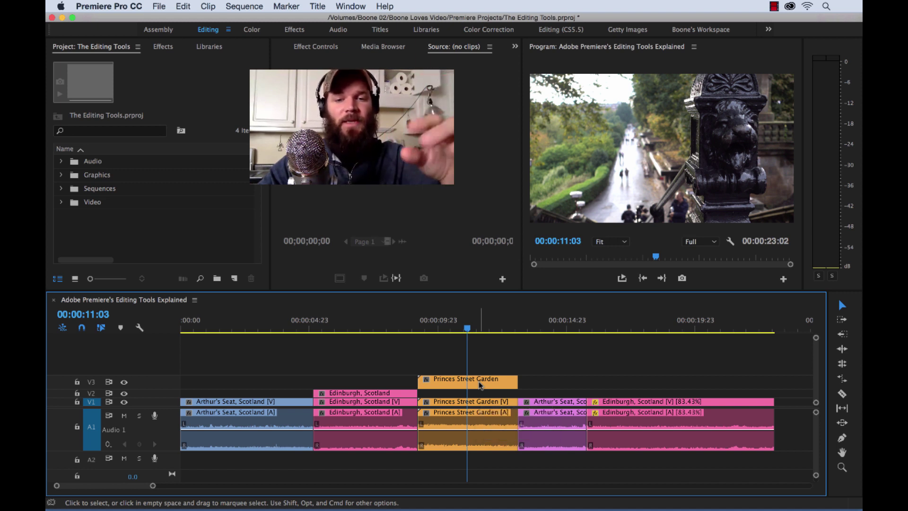
View the Speed/Duration settings of the V3 Princes Street Garden clip and of the last Edinburgh clip, cancelling both.
{"action": "right_click", "coordinate": [480, 384]}
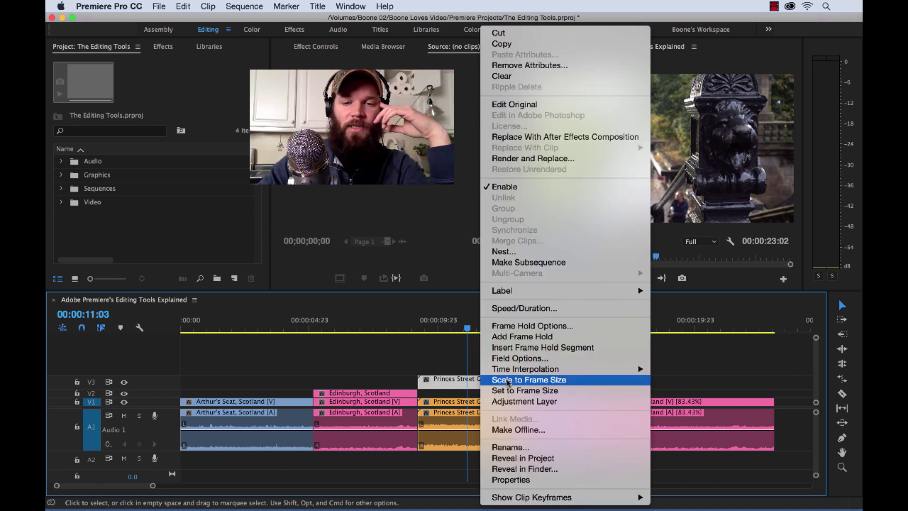
{"action": "left_click", "coordinate": [530, 311]}
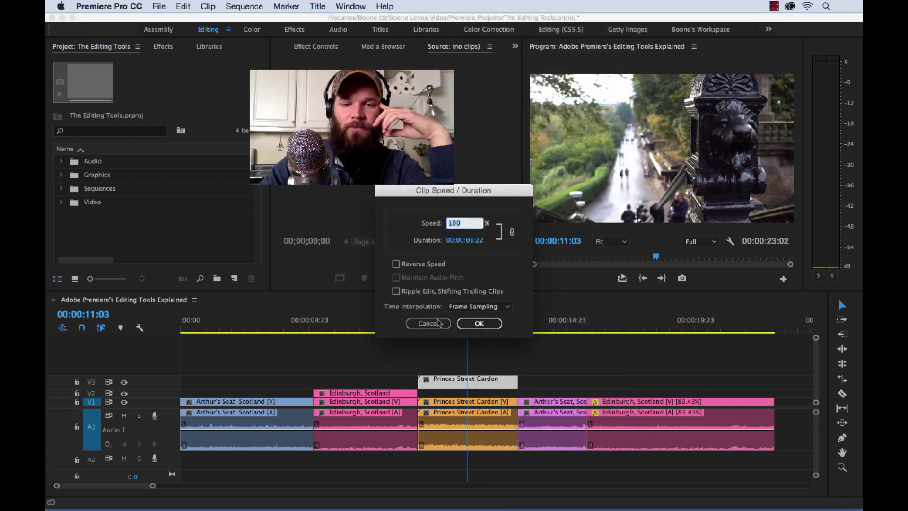
{"action": "left_click", "coordinate": [429, 323]}
{"action": "right_click", "coordinate": [649, 418]}
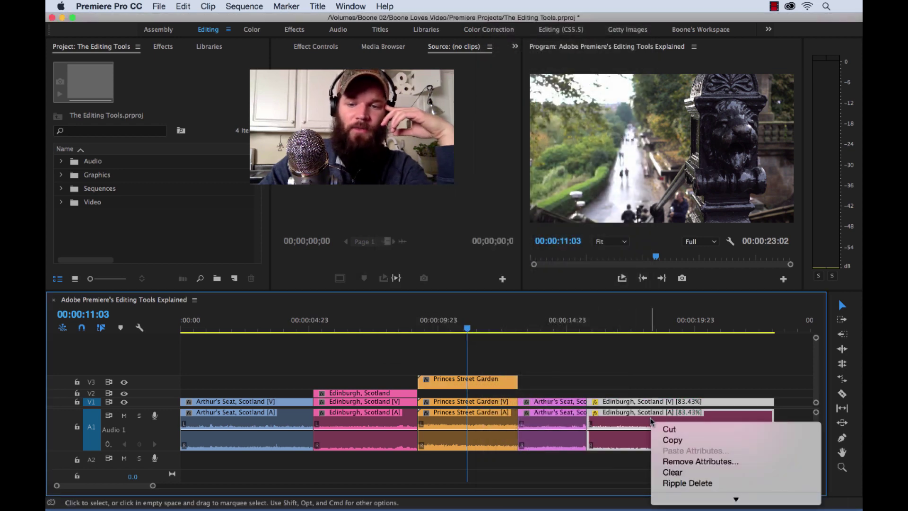
{"action": "scroll", "coordinate": [667, 444], "scroll_direction": "down", "scroll_amount": 10}
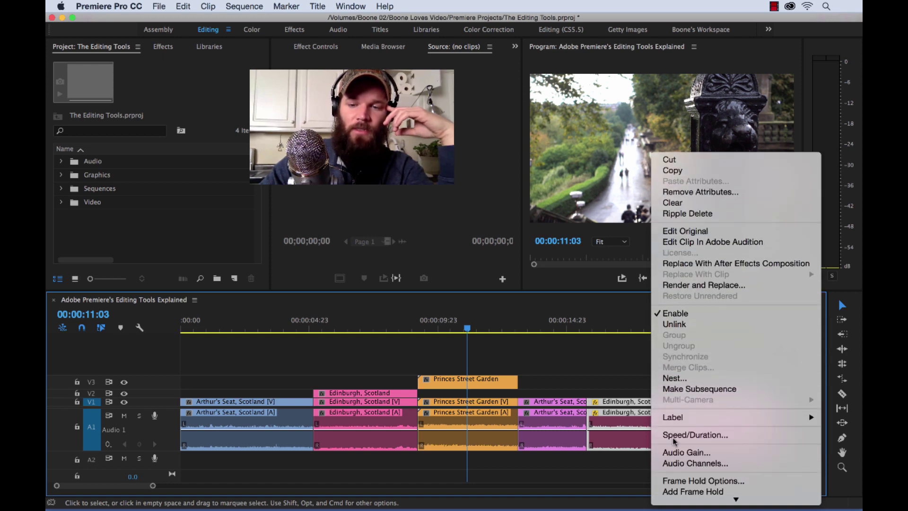
{"action": "left_click", "coordinate": [680, 435]}
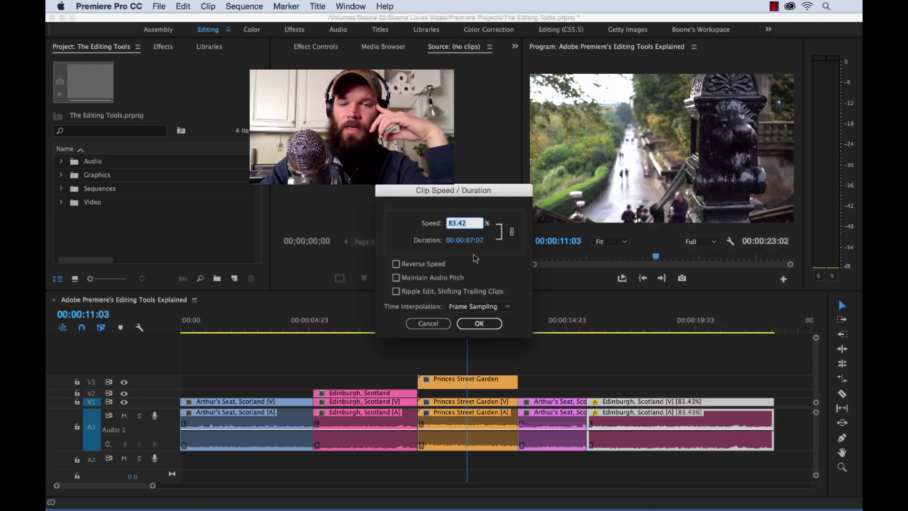
{"action": "left_click", "coordinate": [440, 323]}
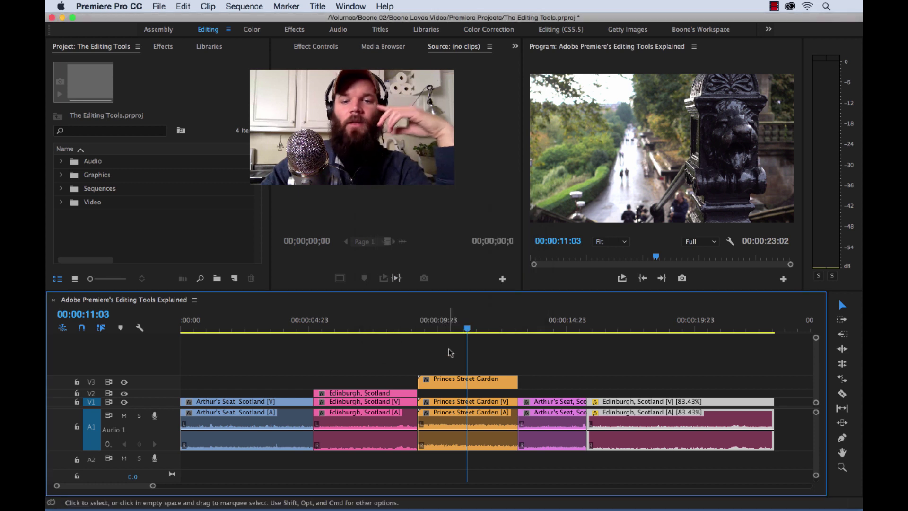
Rate-stretch the V3 Princes Street Garden clip down to about 1.3 seconds and play it, then undo the stretch.
{"action": "key", "text": "r"}
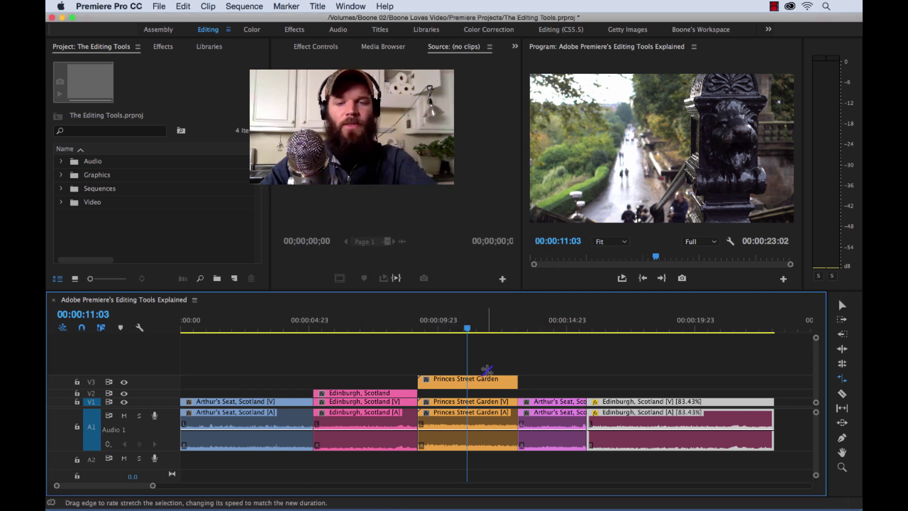
{"action": "left_click", "coordinate": [515, 381]}
{"action": "left_click_drag", "start_coordinate": [514, 381], "coordinate": [452, 382]}
{"action": "key", "text": "Up"}
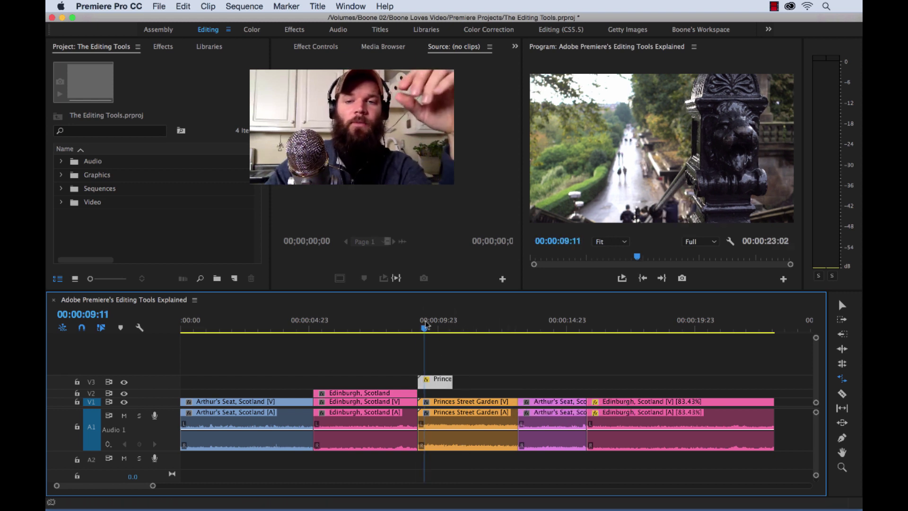
{"action": "key", "text": "space"}
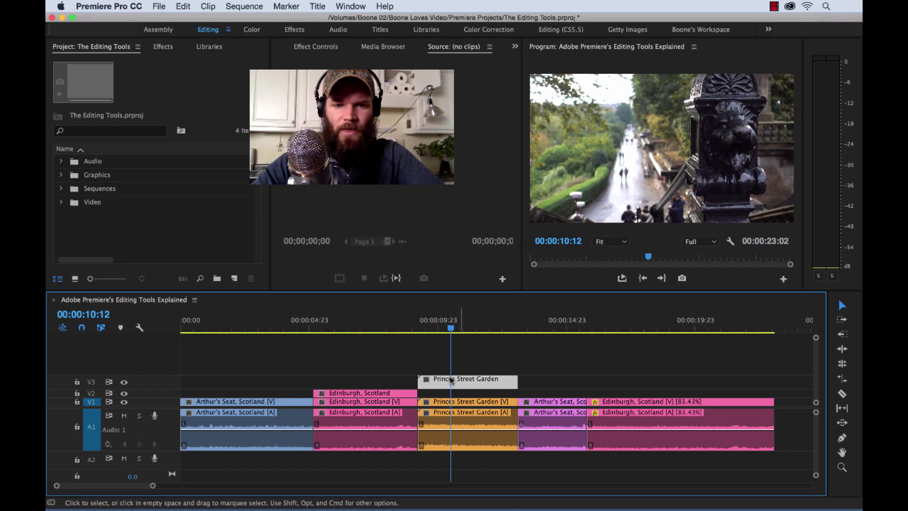
{"action": "left_click", "coordinate": [500, 354]}
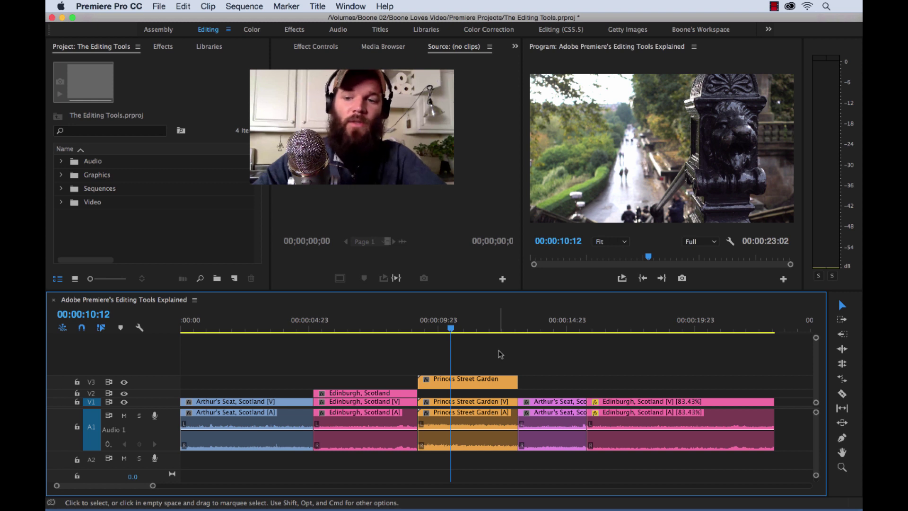
Split the second Arthur's Seat clip with the Razor tool, then cut the Princes Street Garden clips across all tracks near 00:00:12:00.
{"action": "left_click", "coordinate": [842, 394]}
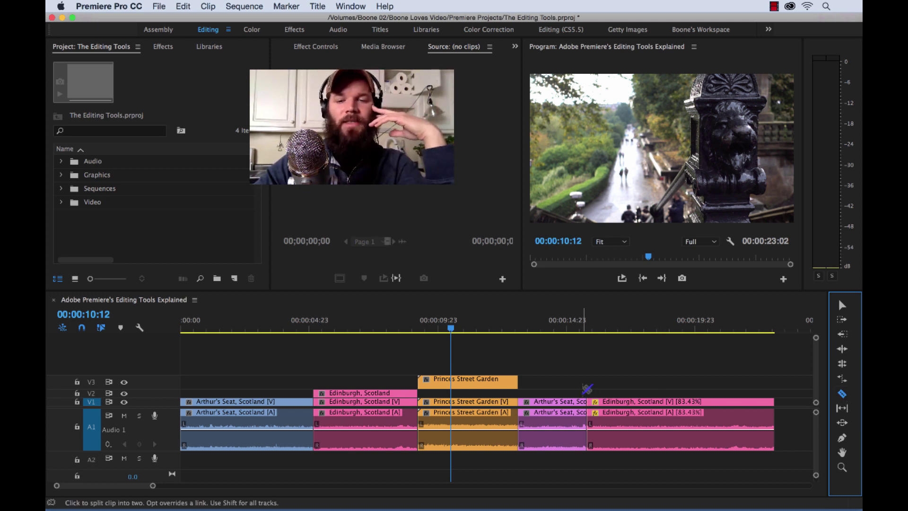
{"action": "left_click", "coordinate": [562, 419]}
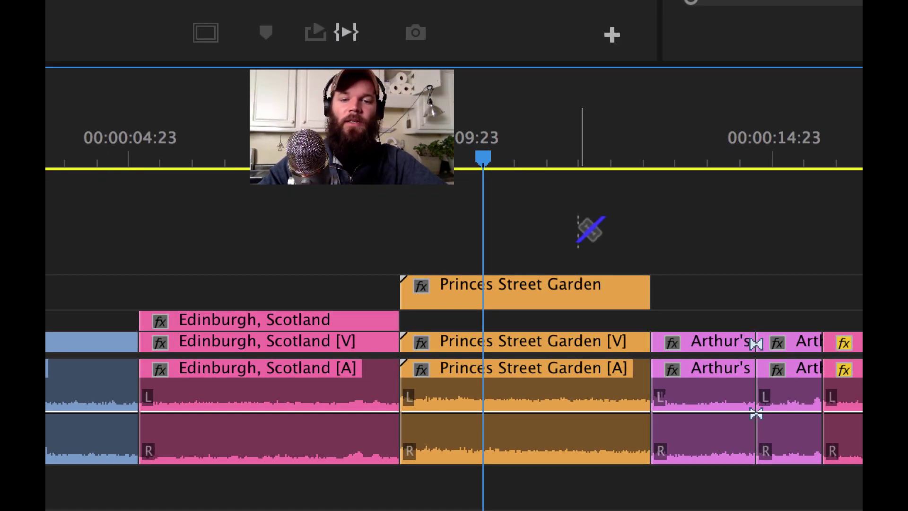
{"action": "key", "text": "shift"}
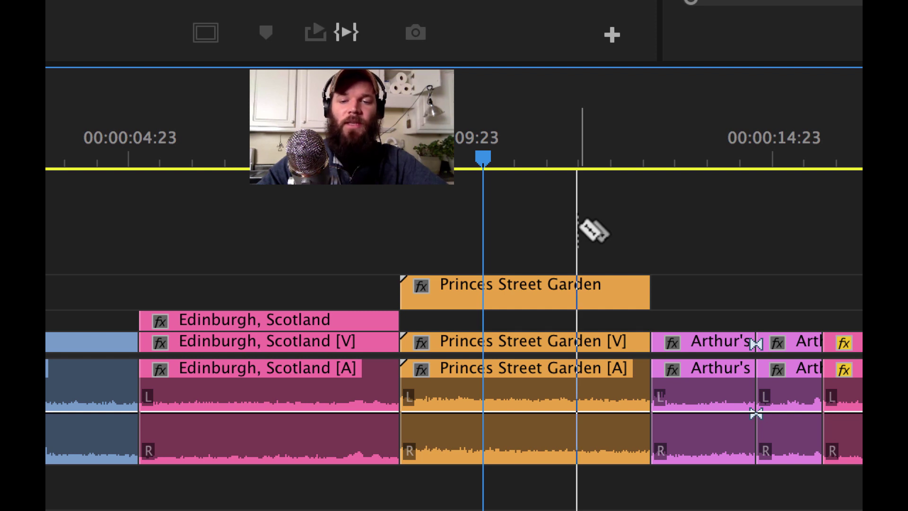
{"action": "left_click", "coordinate": [576, 292]}
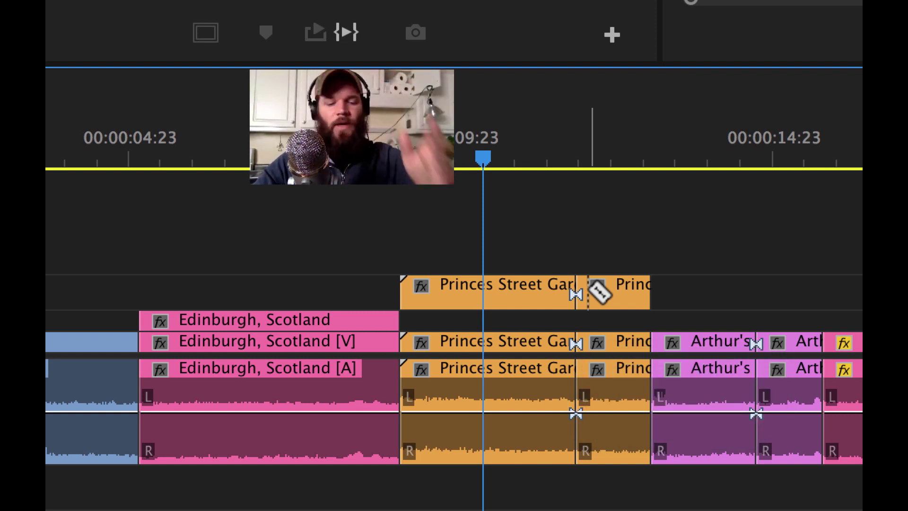
{"action": "key", "text": "v"}
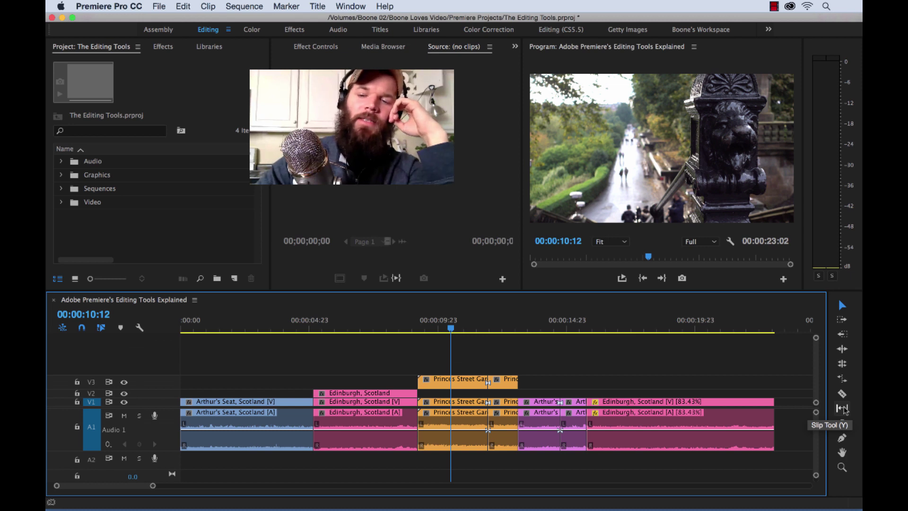
Switch to the Slip tool, move the playhead to 00:00:06:23 and delete the Edinburgh, Scotland clip on V2.
{"action": "left_click", "coordinate": [842, 408]}
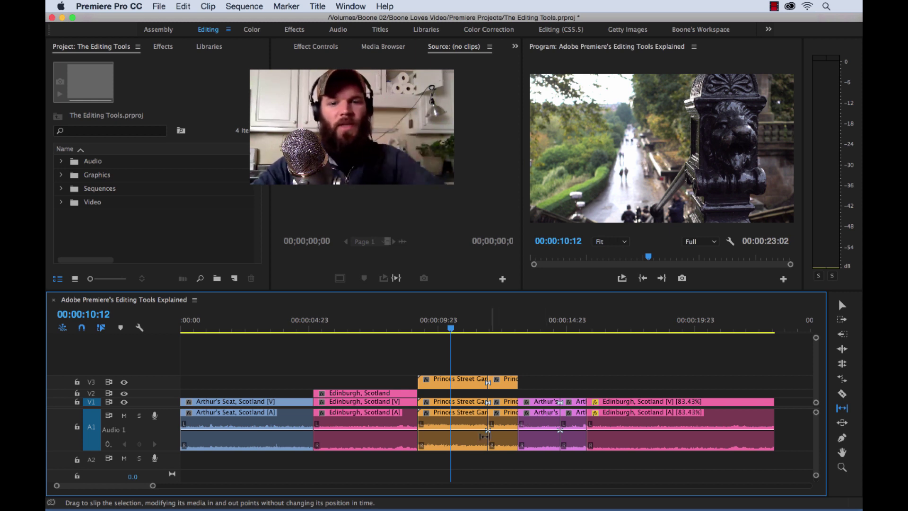
{"action": "left_click", "coordinate": [360, 327]}
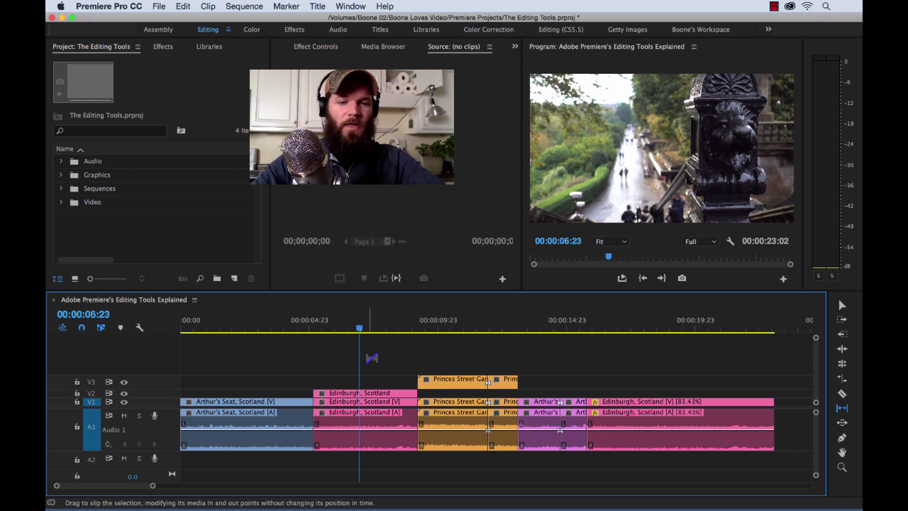
{"action": "key", "text": "="}
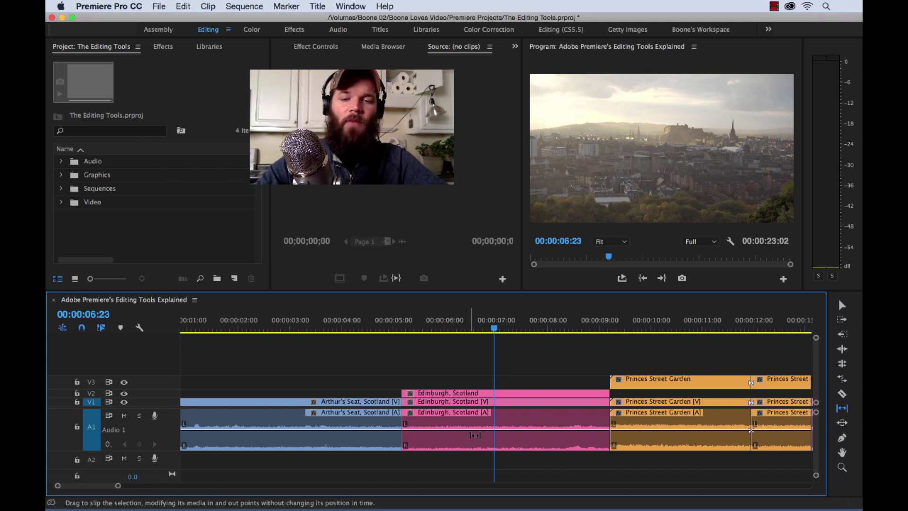
{"action": "left_click", "coordinate": [562, 394]}
{"action": "key", "text": "Delete"}
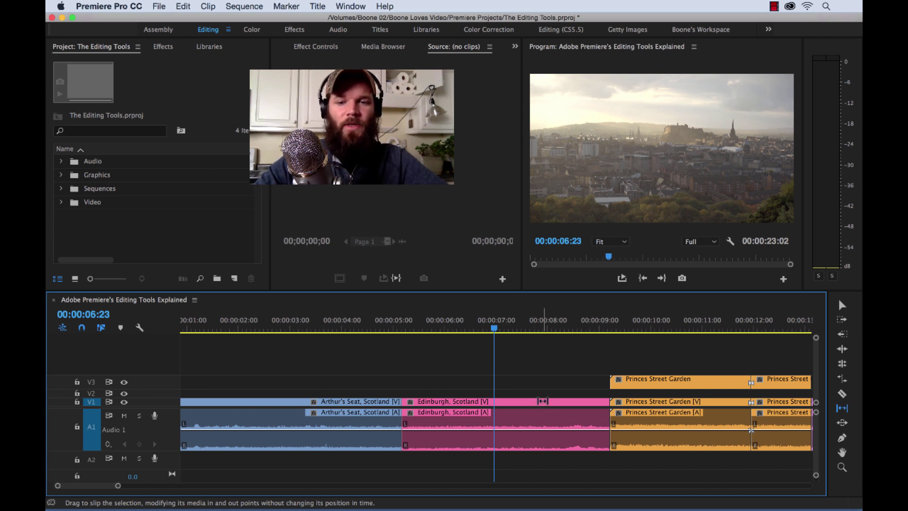
Slip the contents of the V1 Edinburgh, Scotland clip by about -00:00:02:00, then slip only its audio.
{"action": "left_click_drag", "start_coordinate": [542, 401], "coordinate": [561, 404]}
{"action": "left_click_drag", "start_coordinate": [583, 401], "coordinate": [439, 420]}
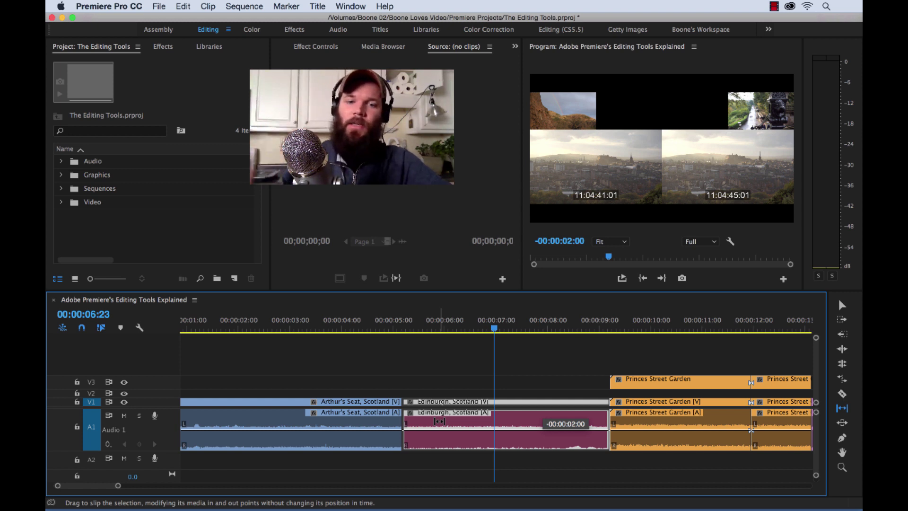
{"action": "left_click_drag", "start_coordinate": [440, 421], "coordinate": [440, 421]}
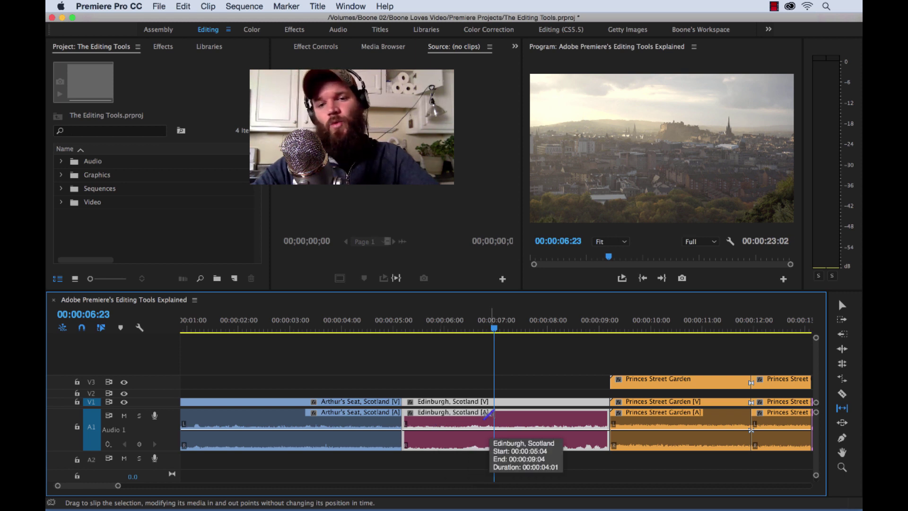
{"action": "left_click", "coordinate": [519, 348]}
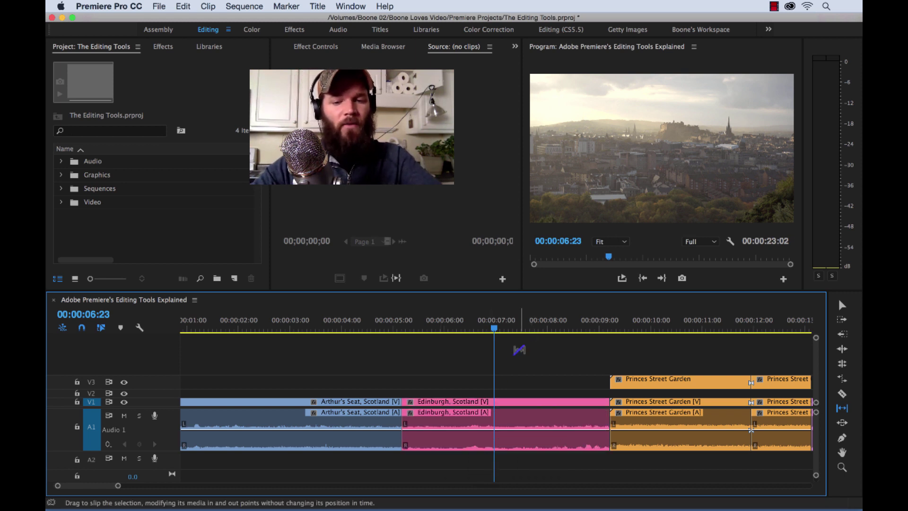
{"action": "left_click_drag", "start_coordinate": [516, 416], "coordinate": [482, 420]}
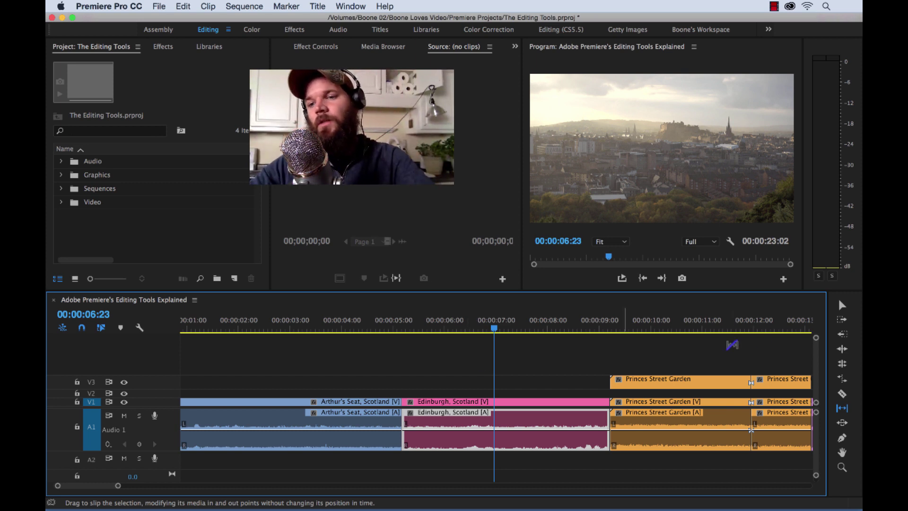
With the Slide tool, try sliding the first Edinburgh, Scotland clip earlier over the Arthur's Seat clip before it.
{"action": "left_click", "coordinate": [841, 420]}
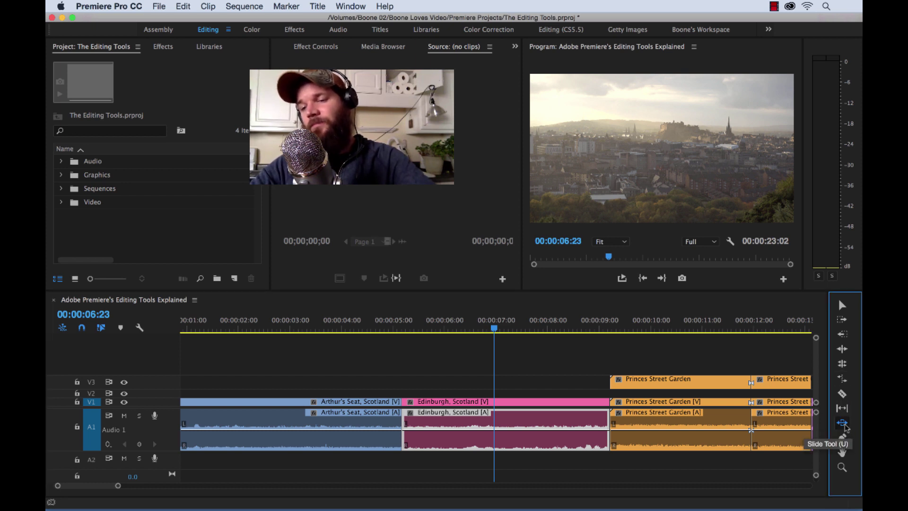
{"action": "left_click", "coordinate": [656, 358]}
{"action": "key", "text": "backslash"}
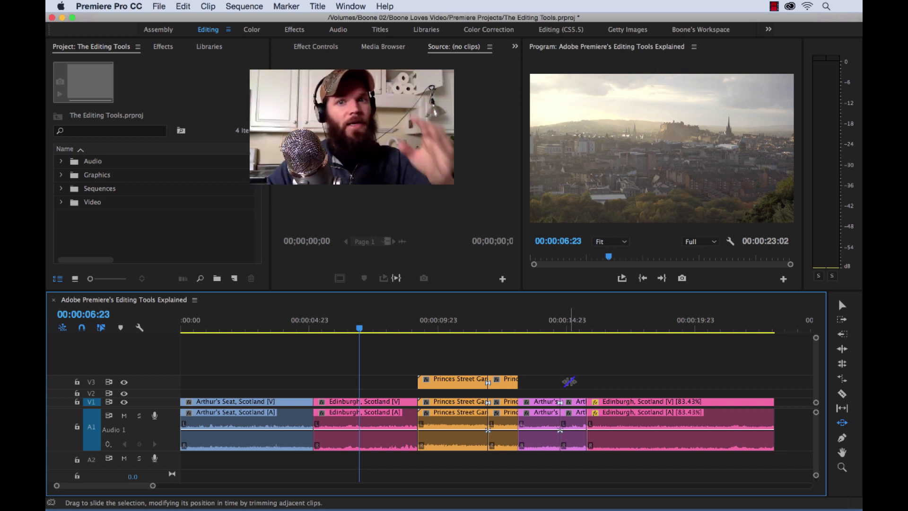
{"action": "left_click", "coordinate": [373, 418]}
{"action": "left_click_drag", "start_coordinate": [373, 418], "coordinate": [291, 433]}
{"action": "left_click_drag", "start_coordinate": [345, 425], "coordinate": [296, 424]}
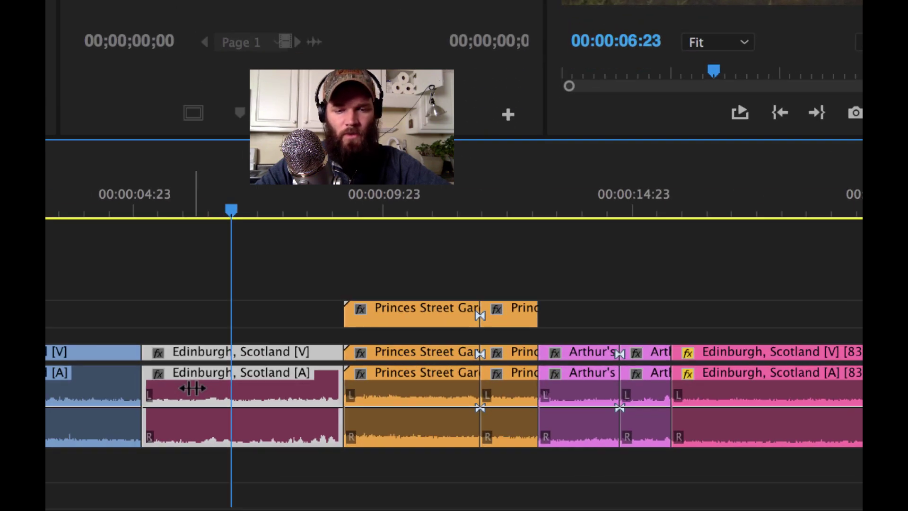
Move the playhead to 00:00:07:23 and try sliding the first Edinburgh clip later into the Princes Street Garden clip.
{"action": "left_click", "coordinate": [219, 137]}
{"action": "key", "text": "equal"}
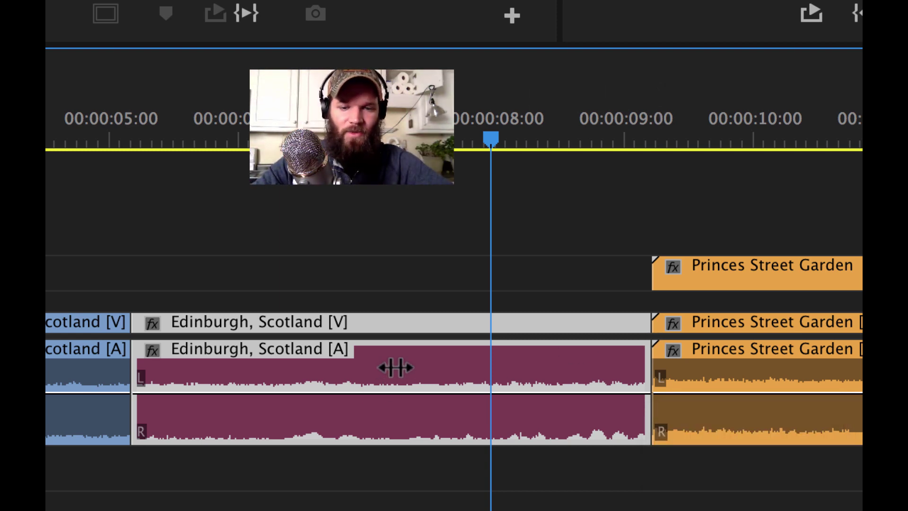
{"action": "left_click_drag", "start_coordinate": [395, 367], "coordinate": [547, 368]}
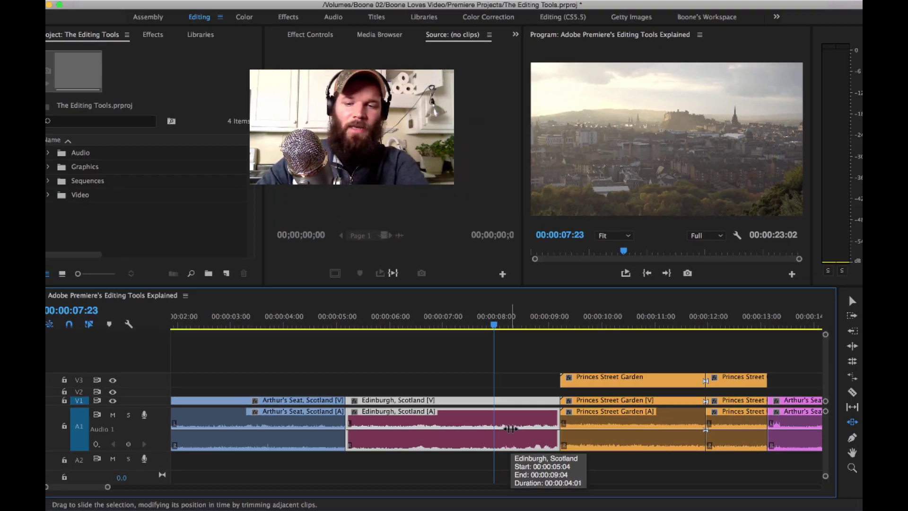
Slide the short Arthur's Seat piece across the last Edinburgh clip to the end of the sequence, then undo the slide.
{"action": "key", "text": "backslash"}
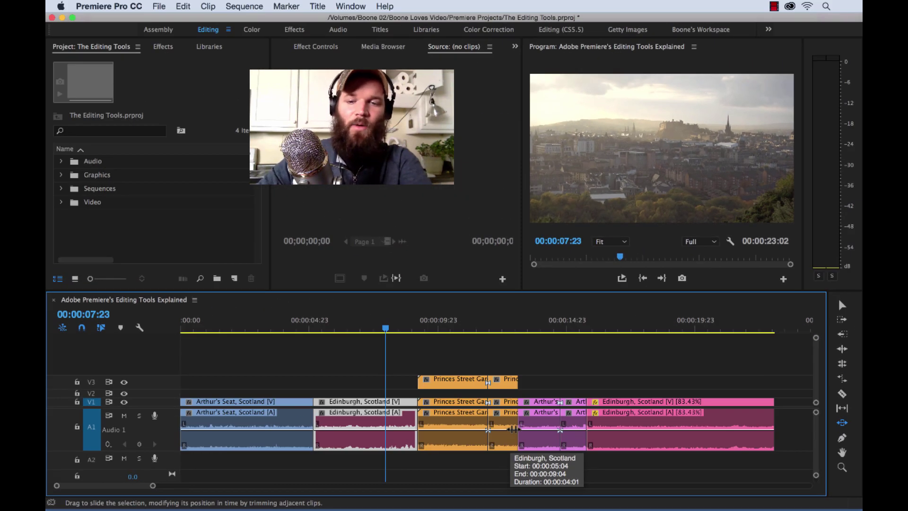
{"action": "left_click_drag", "start_coordinate": [572, 418], "coordinate": [807, 442]}
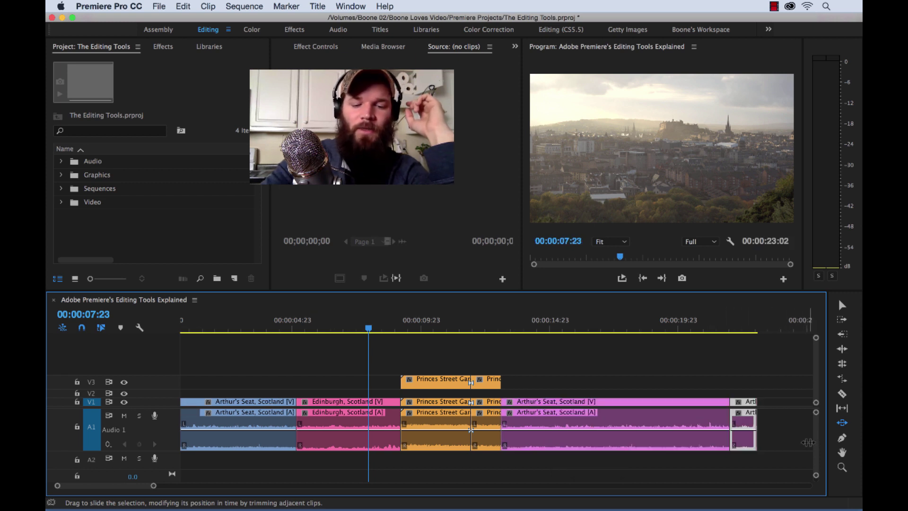
{"action": "key", "text": "super+z"}
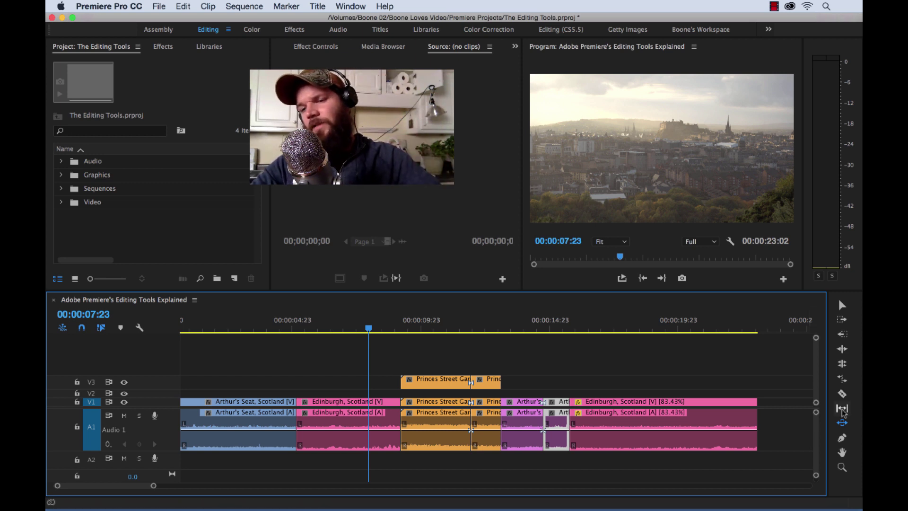
With the Pen tool, add two volume keyframes early in the first Edinburgh clip's audio, raise the second, and play from 00:00:05:16.
{"action": "left_click", "coordinate": [842, 439]}
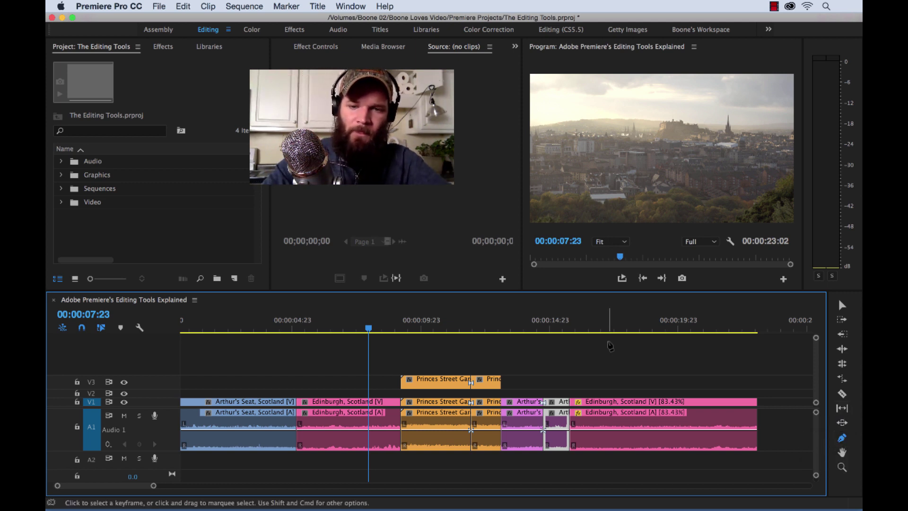
{"action": "key", "text": "="}
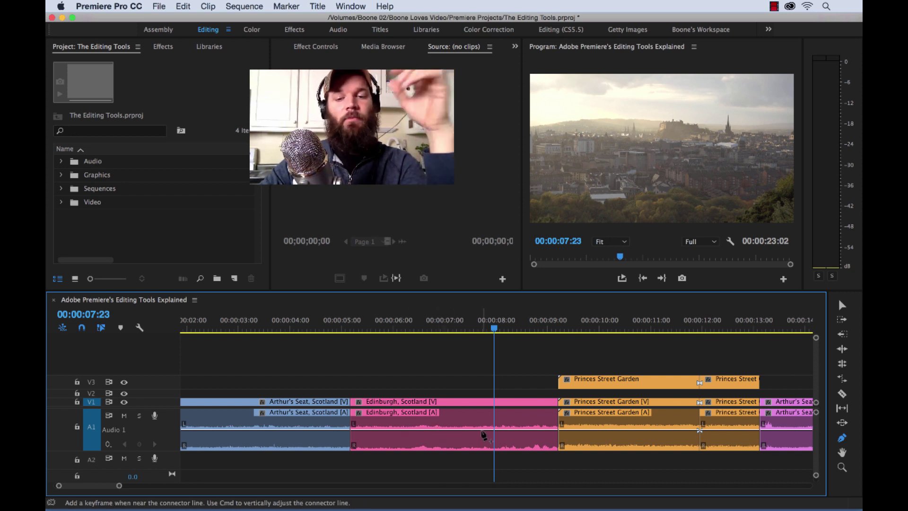
{"action": "left_click", "coordinate": [386, 431]}
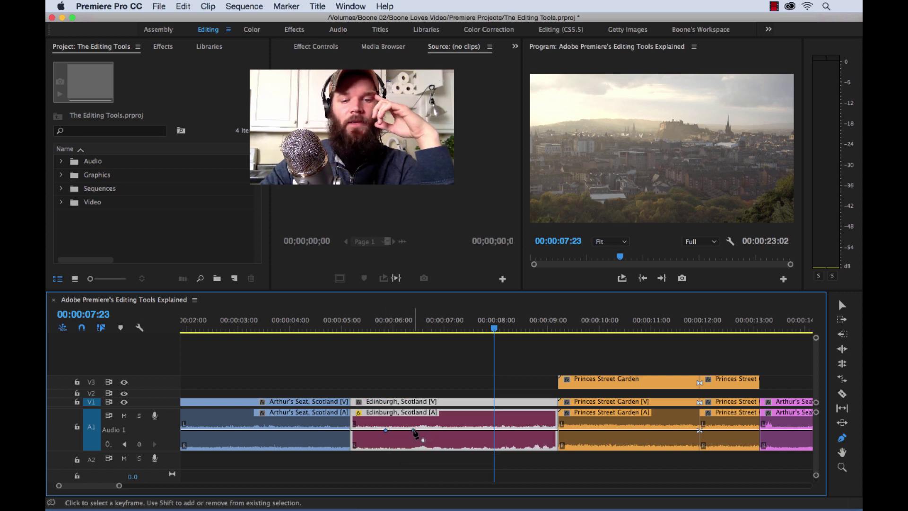
{"action": "left_click_drag", "start_coordinate": [415, 430], "coordinate": [414, 414]}
{"action": "left_click", "coordinate": [377, 324]}
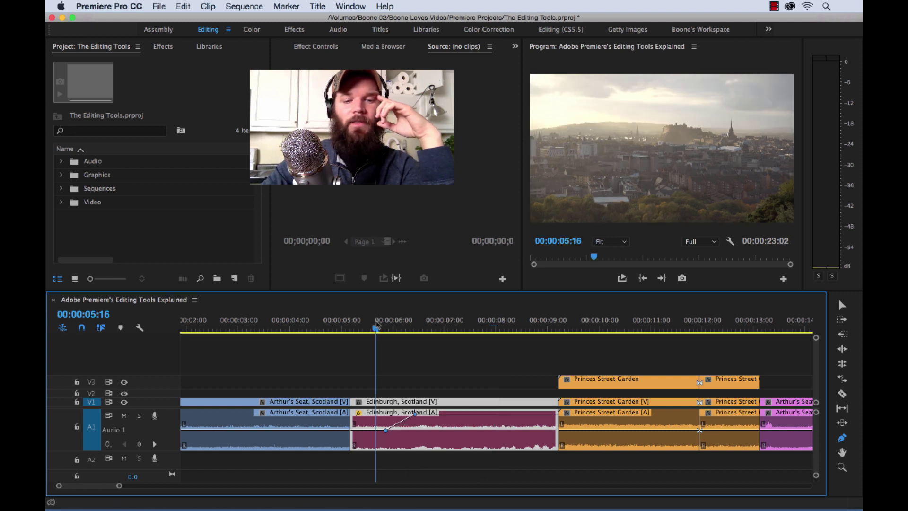
{"action": "key", "text": "space"}
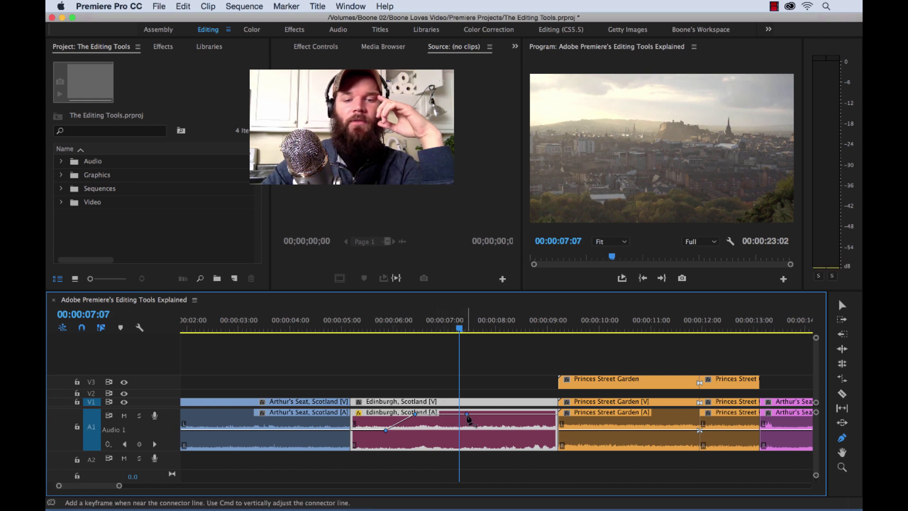
Fade the Edinburgh clip's audio down with a lowered volume keyframe after about 00:00:08:00 and play it from 00:00:05:12.
{"action": "left_click_drag", "start_coordinate": [512, 415], "coordinate": [506, 446]}
{"action": "left_click", "coordinate": [368, 326]}
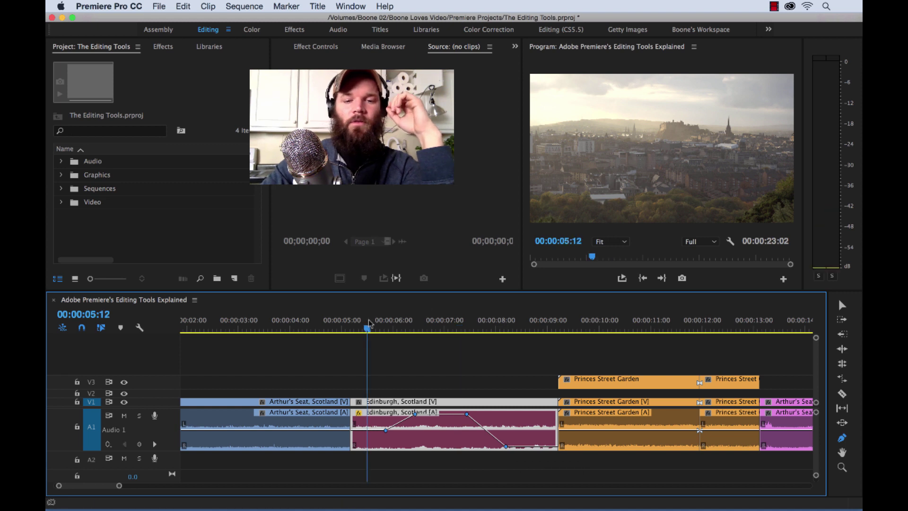
{"action": "key", "text": "space"}
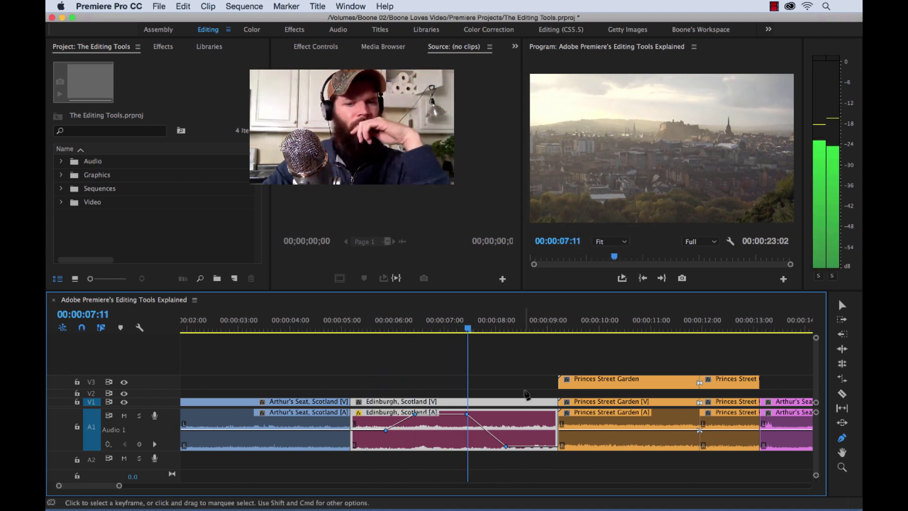
{"action": "key", "text": "space"}
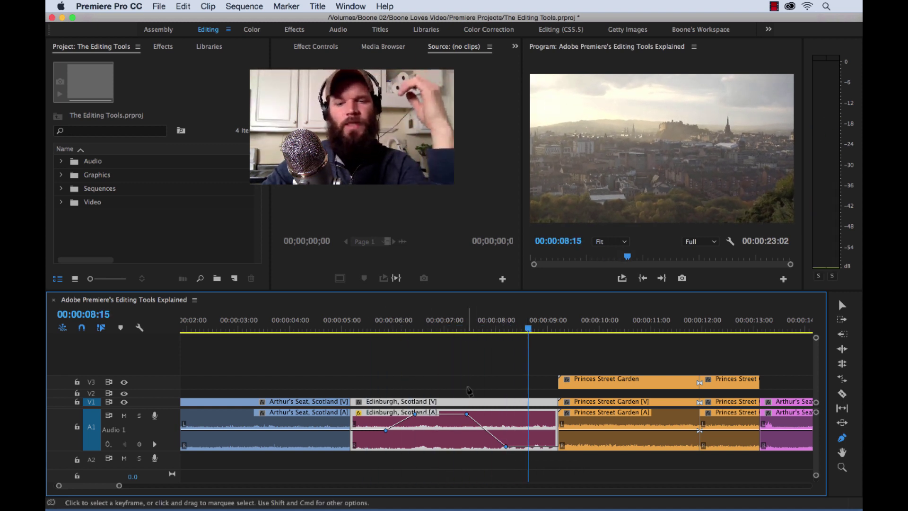
Expand the V1 track, add two opacity keyframes that fade in the first Edinburgh clip, and play the fade from 00:00:05:07.
{"action": "key", "text": "v"}
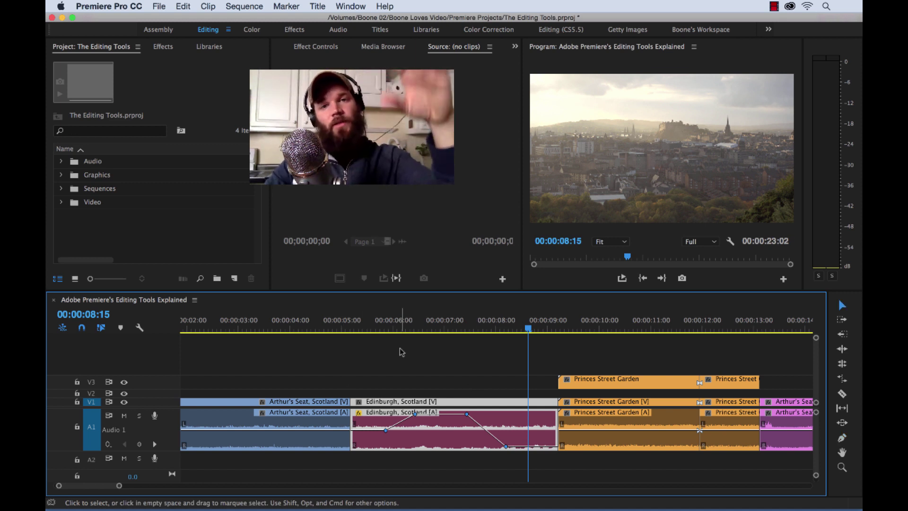
{"action": "double_click", "coordinate": [166, 406]}
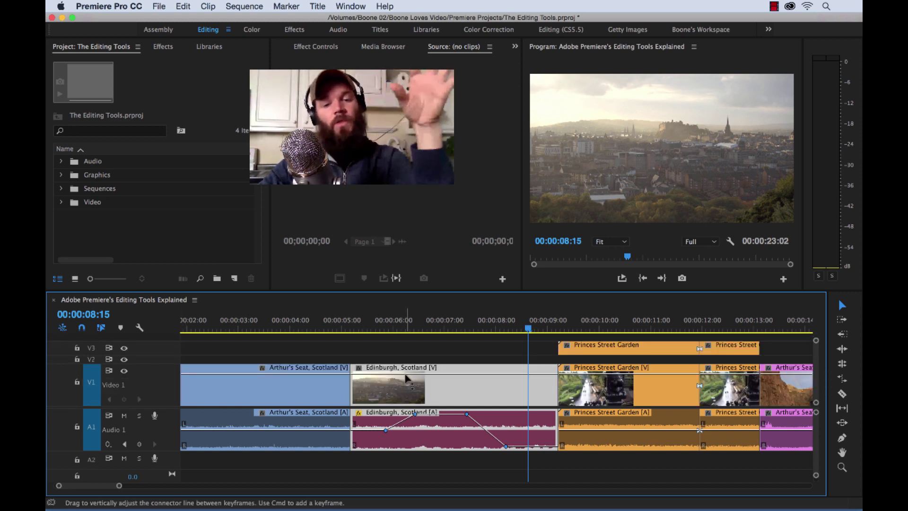
{"action": "key", "text": "p"}
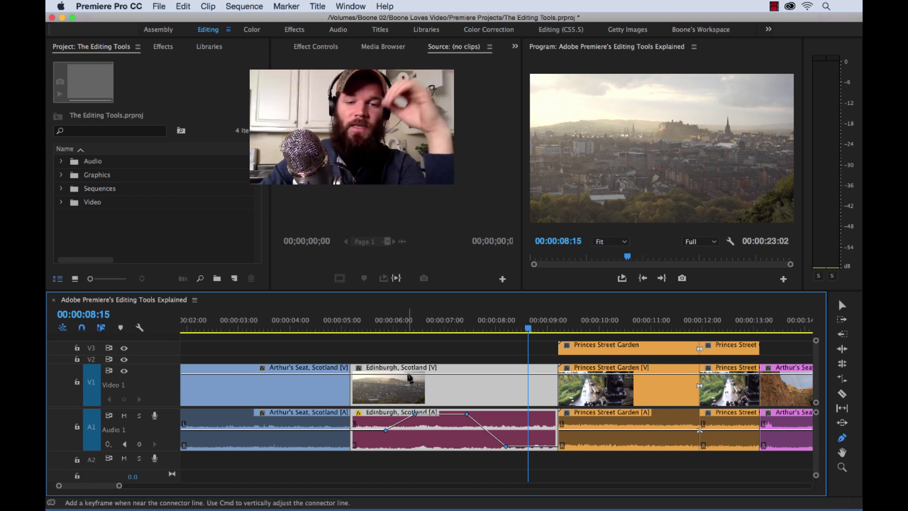
{"action": "left_click", "coordinate": [410, 374]}
{"action": "left_click_drag", "start_coordinate": [368, 374], "coordinate": [370, 454]}
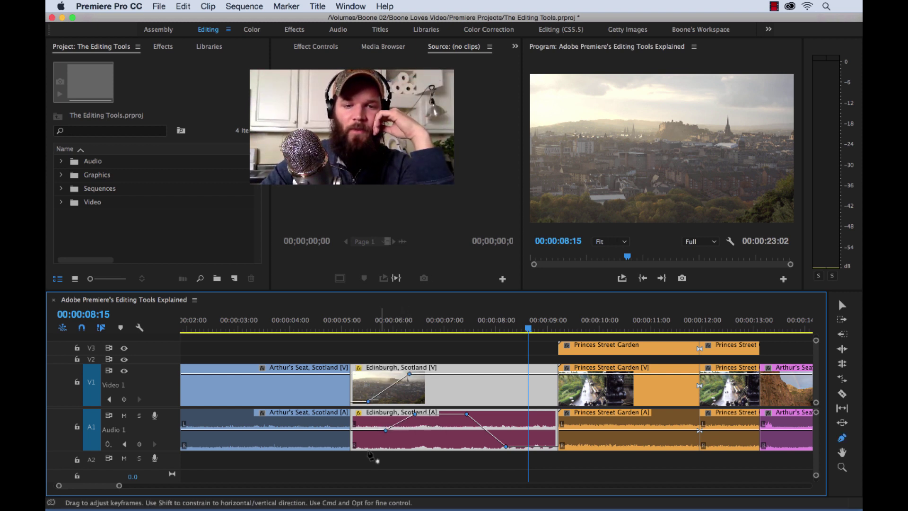
{"action": "left_click", "coordinate": [356, 315]}
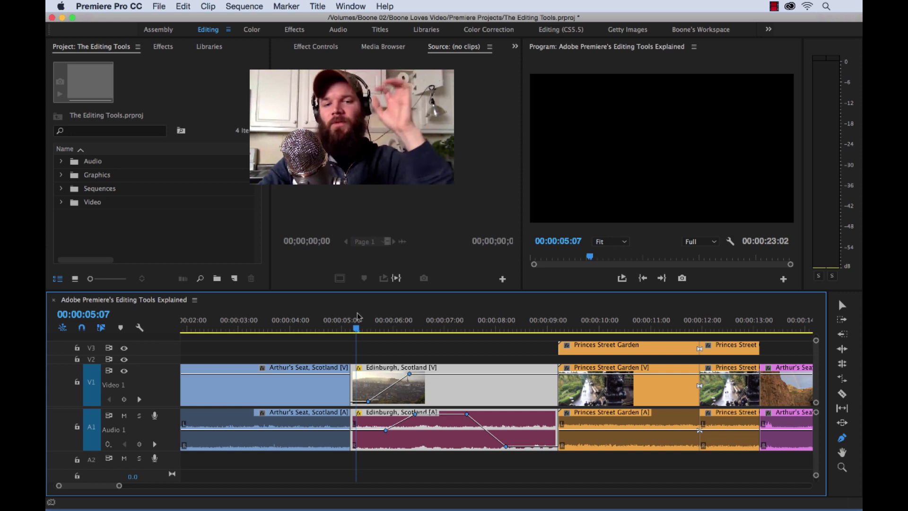
{"action": "key", "text": "space"}
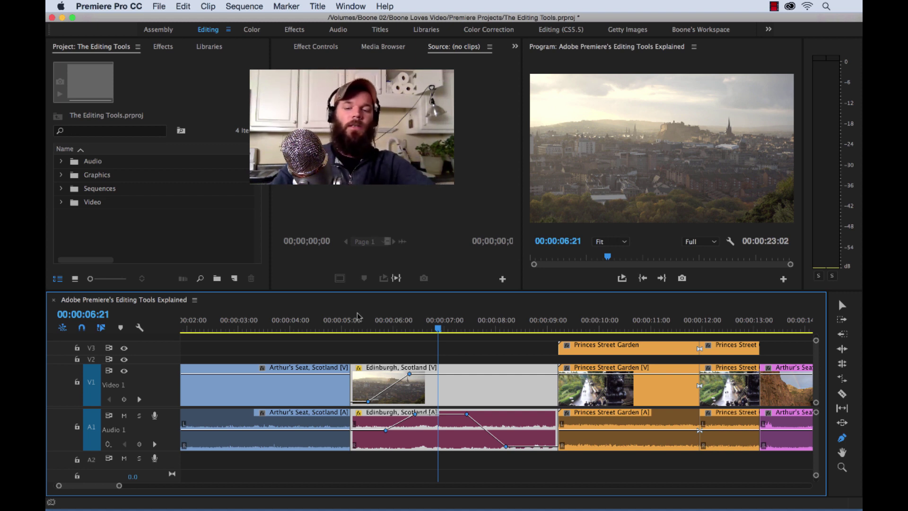
Use the Hand tool to pan back and forth along the zoomed-in timeline.
{"action": "key", "text": "backslash"}
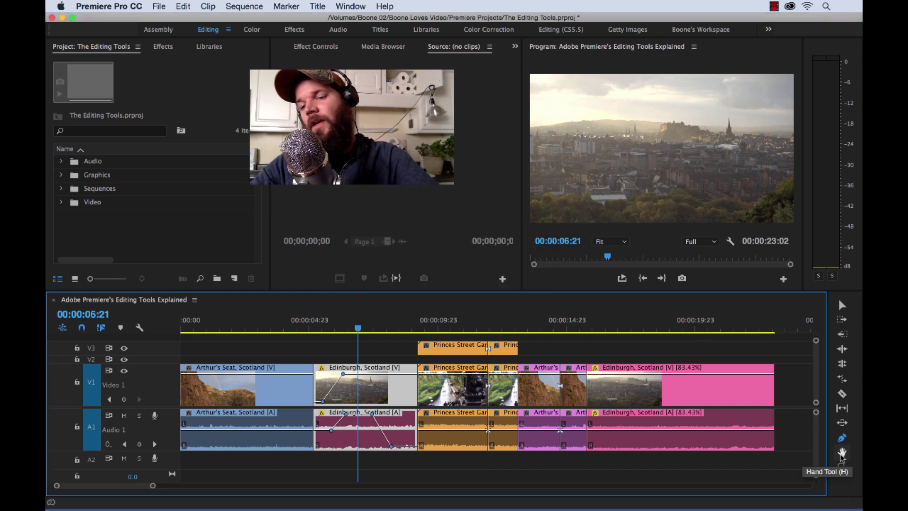
{"action": "left_click", "coordinate": [841, 453]}
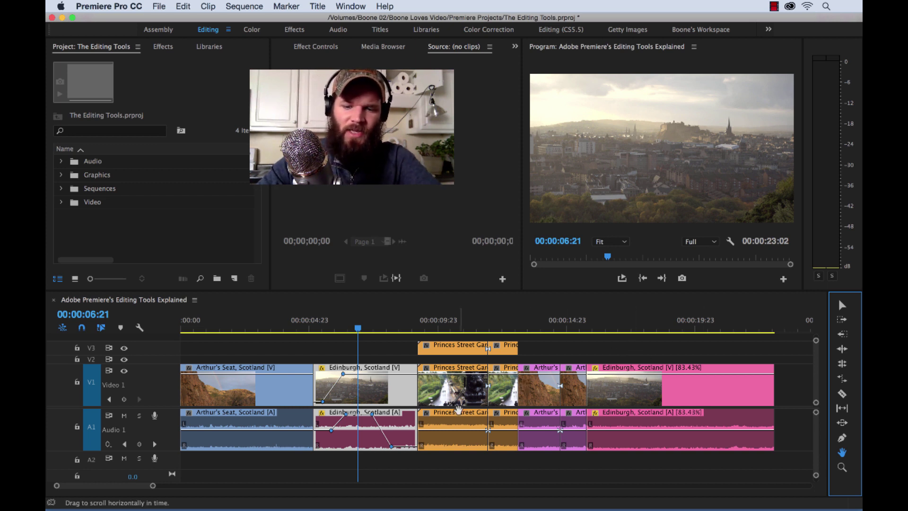
{"action": "key", "text": "equal"}
{"action": "left_click_drag", "start_coordinate": [562, 392], "coordinate": [295, 387]}
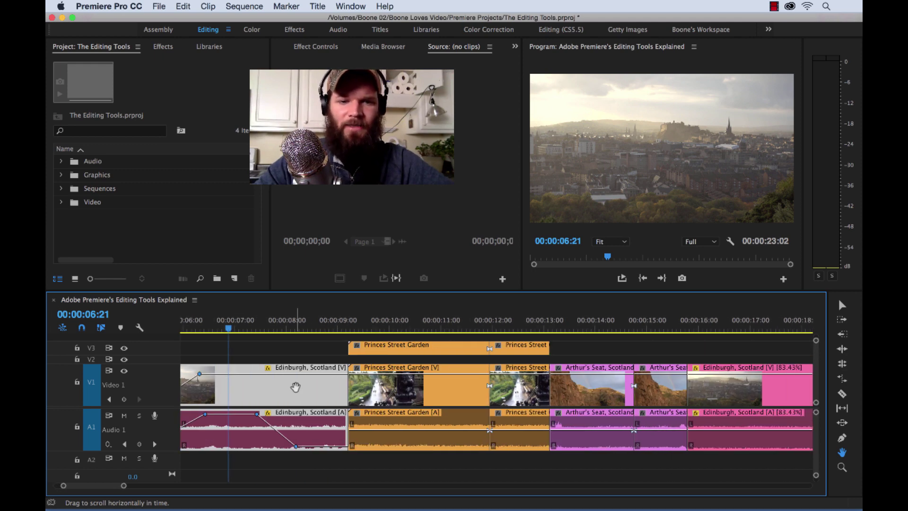
{"action": "scroll", "coordinate": [444, 395], "scroll_direction": "down", "scroll_amount": 4}
{"action": "mouse_move", "coordinate": [412, 365]}
{"action": "left_mouse_down"}
{"action": "mouse_move", "coordinate": [629, 378]}
{"action": "mouse_move", "coordinate": [430, 395]}
{"action": "mouse_move", "coordinate": [209, 390]}
{"action": "mouse_move", "coordinate": [577, 394]}
{"action": "left_mouse_up"}
{"action": "left_click_drag", "start_coordinate": [430, 393], "coordinate": [577, 390]}
{"action": "mouse_move", "coordinate": [469, 378]}
{"action": "left_mouse_down"}
{"action": "mouse_move", "coordinate": [597, 376]}
{"action": "mouse_move", "coordinate": [465, 370]}
{"action": "left_mouse_up"}
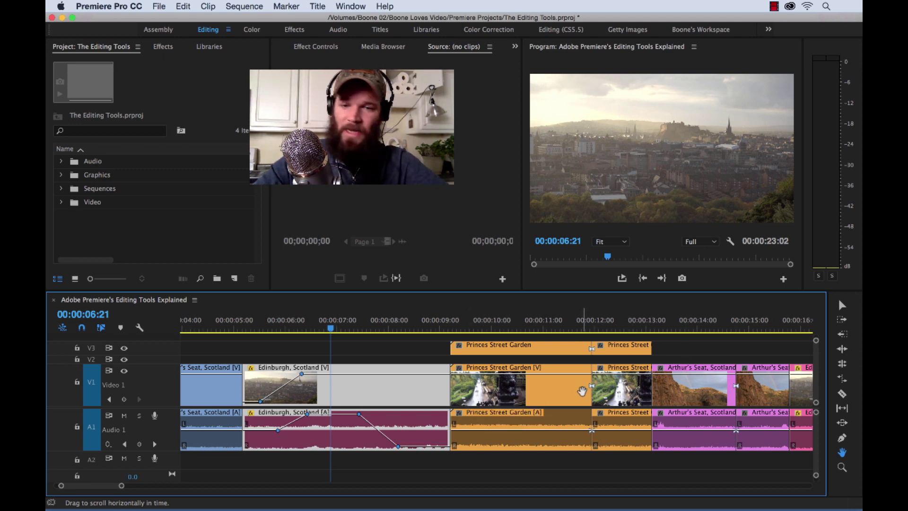
{"action": "left_click_drag", "start_coordinate": [579, 392], "coordinate": [543, 393]}
{"action": "scroll", "coordinate": [542, 392], "scroll_direction": "up", "scroll_amount": 2}
{"action": "scroll", "coordinate": [543, 393], "scroll_direction": "down", "scroll_amount": 4}
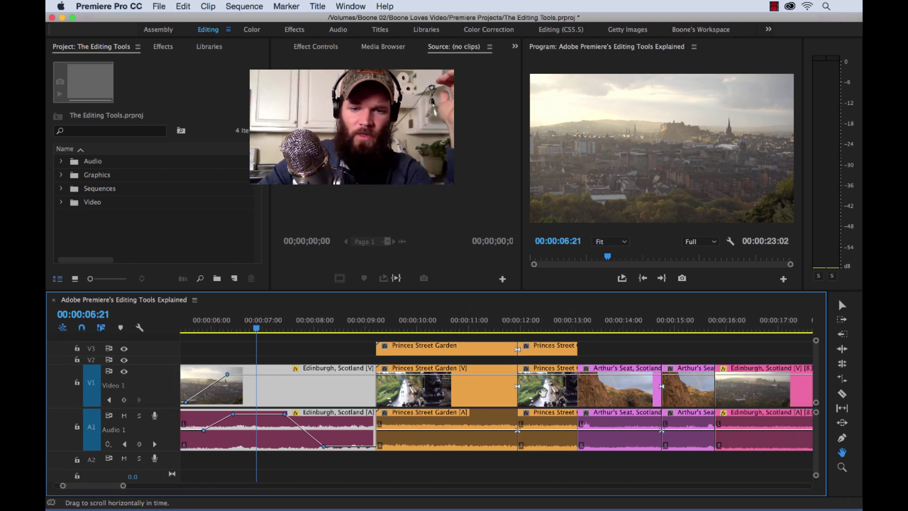
Scroll the timeline in both directions, pan it toward the earlier clips with the Hand tool, and return to the Selection tool.
{"action": "scroll", "coordinate": [542, 391], "scroll_direction": "down", "scroll_amount": 1}
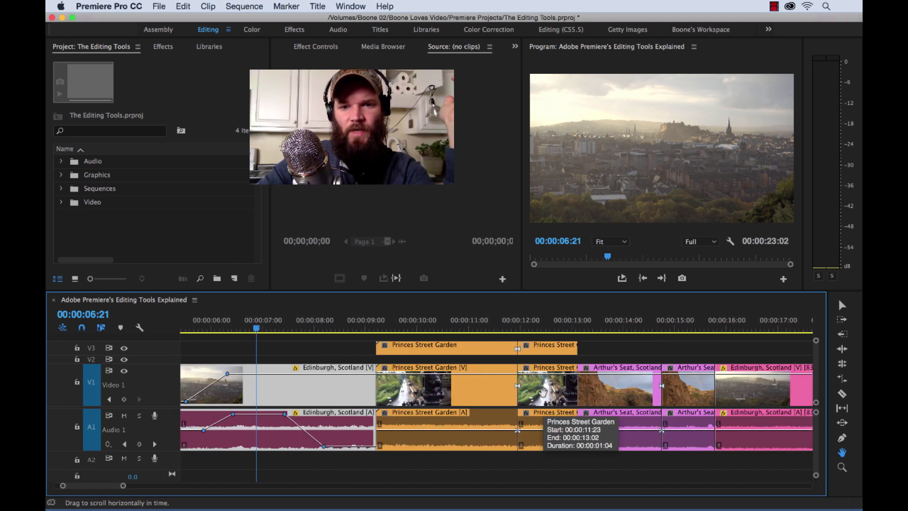
{"action": "scroll", "coordinate": [542, 391], "scroll_direction": "up", "scroll_amount": 2}
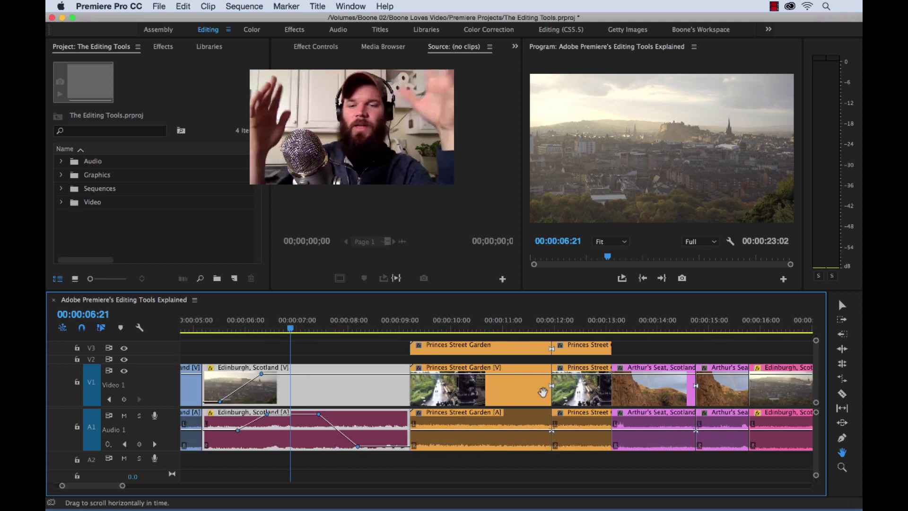
{"action": "scroll", "coordinate": [542, 392], "scroll_direction": "down", "scroll_amount": 4}
{"action": "scroll", "coordinate": [542, 392], "scroll_direction": "down", "scroll_amount": 10}
{"action": "scroll", "coordinate": [542, 391], "scroll_direction": "up", "scroll_amount": 6}
{"action": "scroll", "coordinate": [526, 390], "scroll_direction": "up", "scroll_amount": 1}
{"action": "left_click_drag", "start_coordinate": [526, 390], "coordinate": [664, 390]}
{"action": "left_click", "coordinate": [664, 141]}
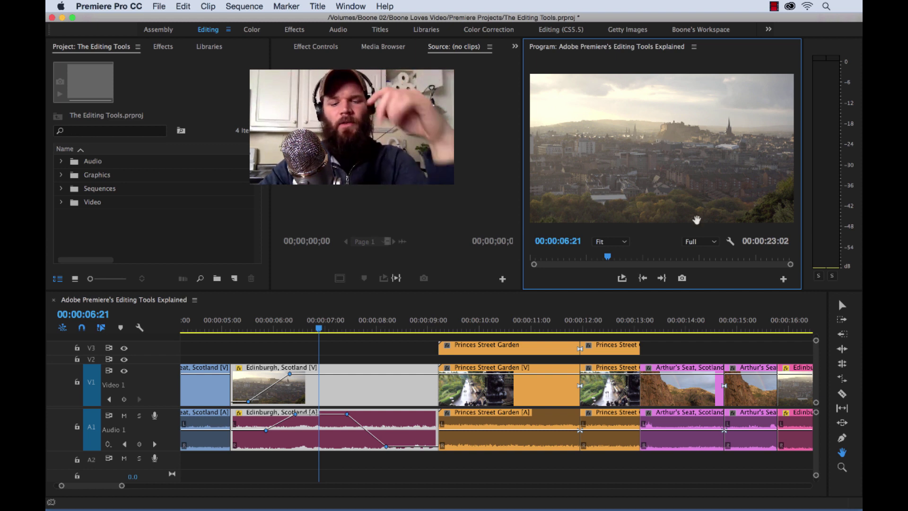
{"action": "key", "text": "v"}
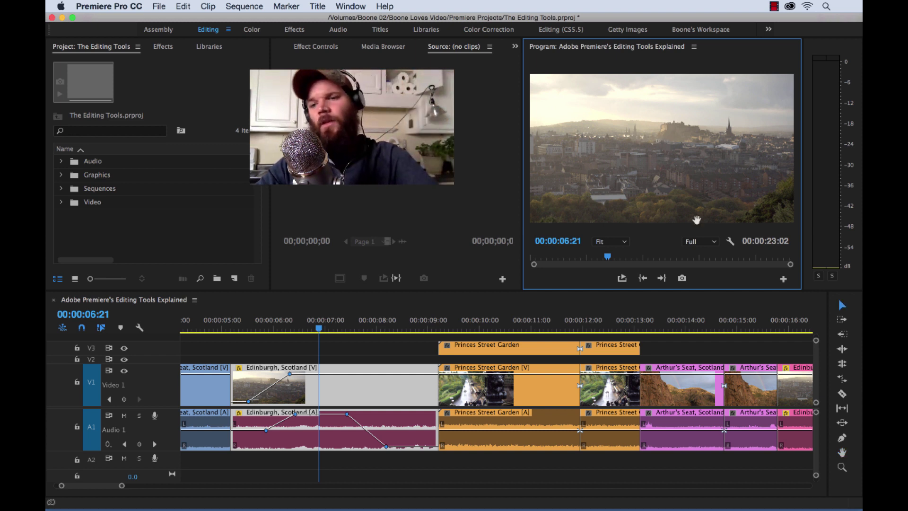
Use the Zoom tool at the first Edinburgh clip to zoom the timeline in and out until the whole sequence fits, and reactivate the Selection tool.
{"action": "left_click", "coordinate": [841, 468]}
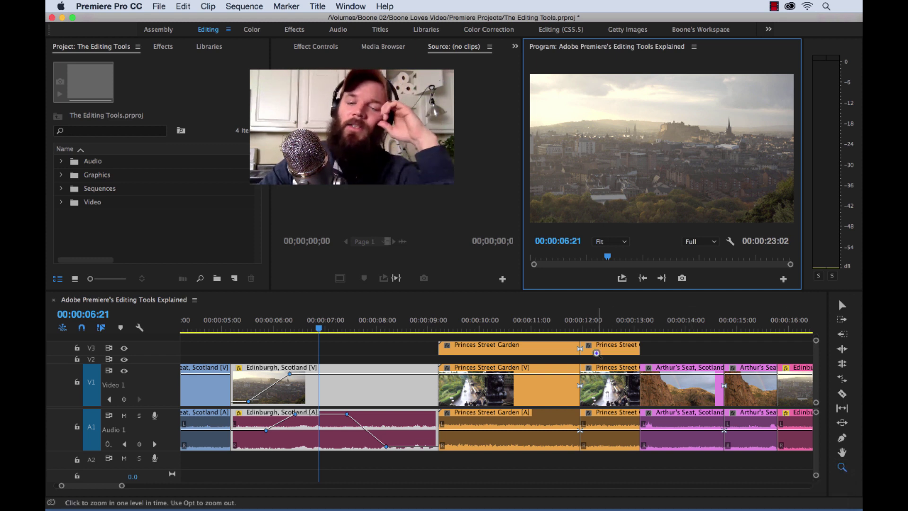
{"action": "left_click", "coordinate": [414, 393]}
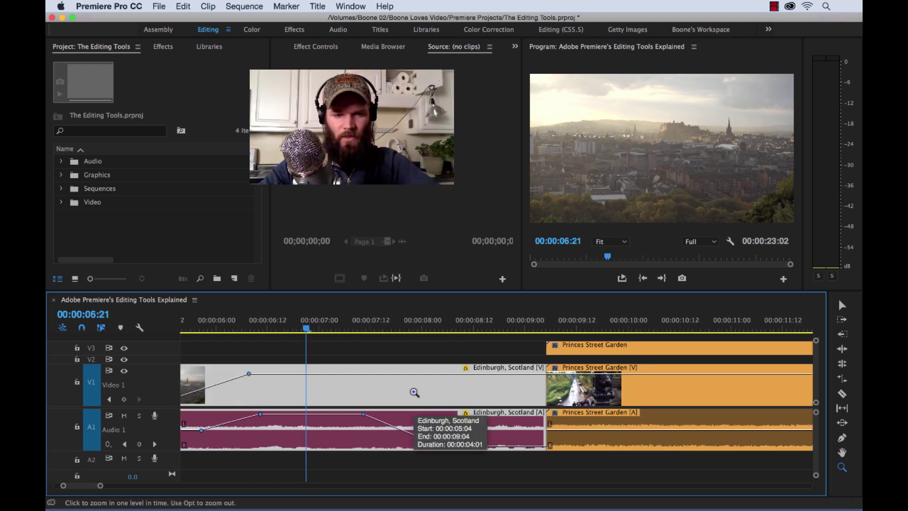
{"action": "left_click", "coordinate": [414, 392], "text": "alt"}
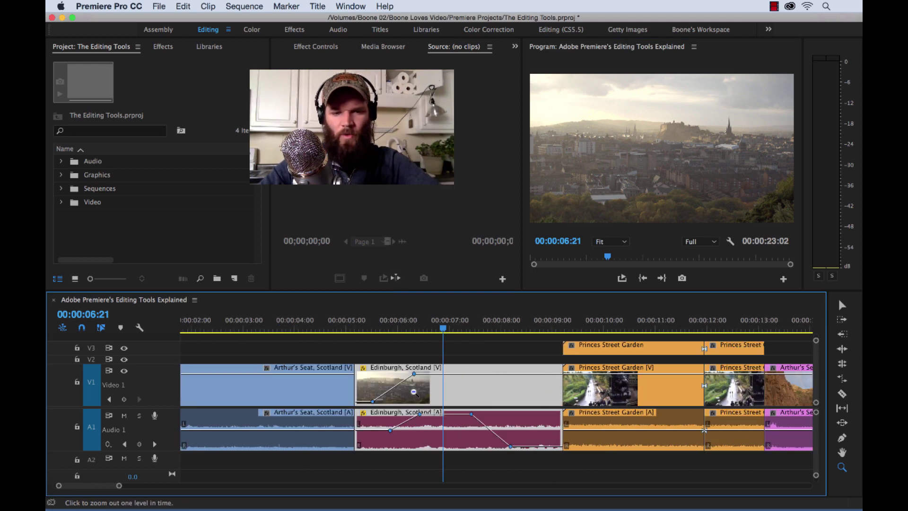
{"action": "left_click", "coordinate": [414, 392], "text": "alt"}
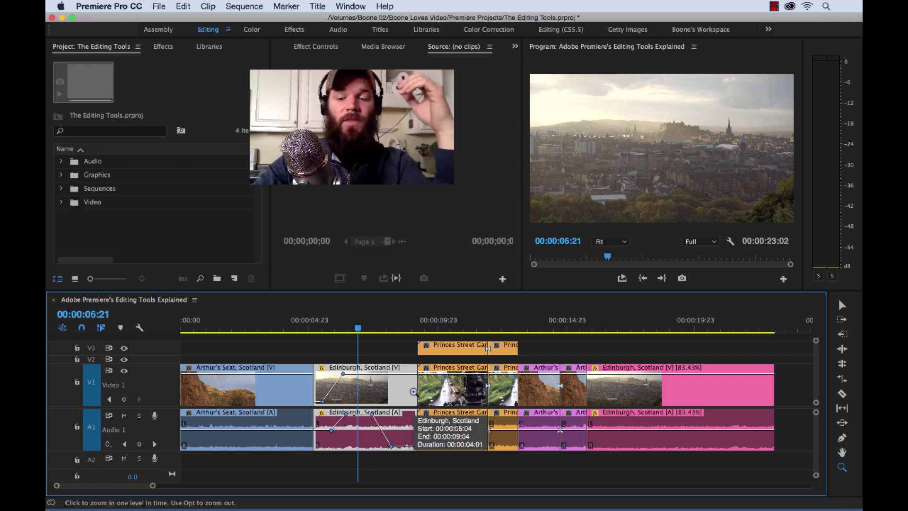
{"action": "left_click", "coordinate": [414, 392]}
{"action": "left_click", "coordinate": [414, 392], "text": "alt"}
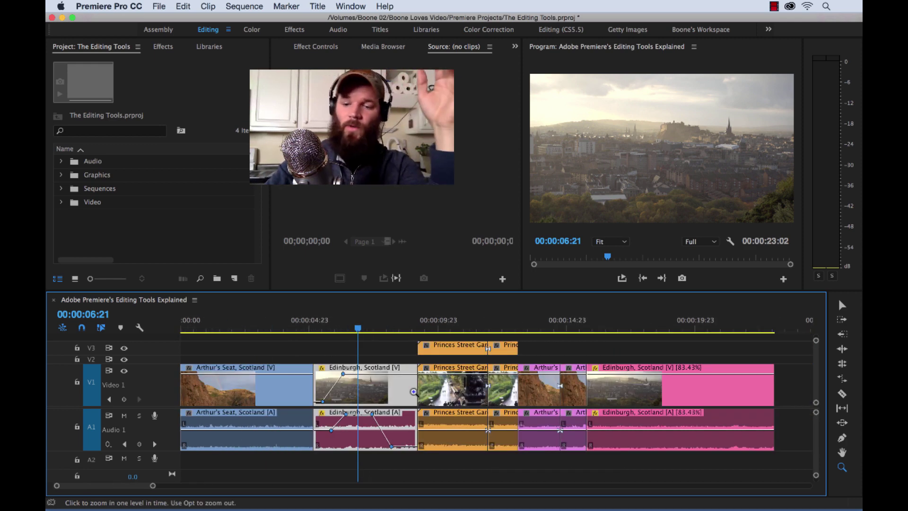
{"action": "left_click", "coordinate": [413, 392], "text": "alt"}
{"action": "key", "text": "v"}
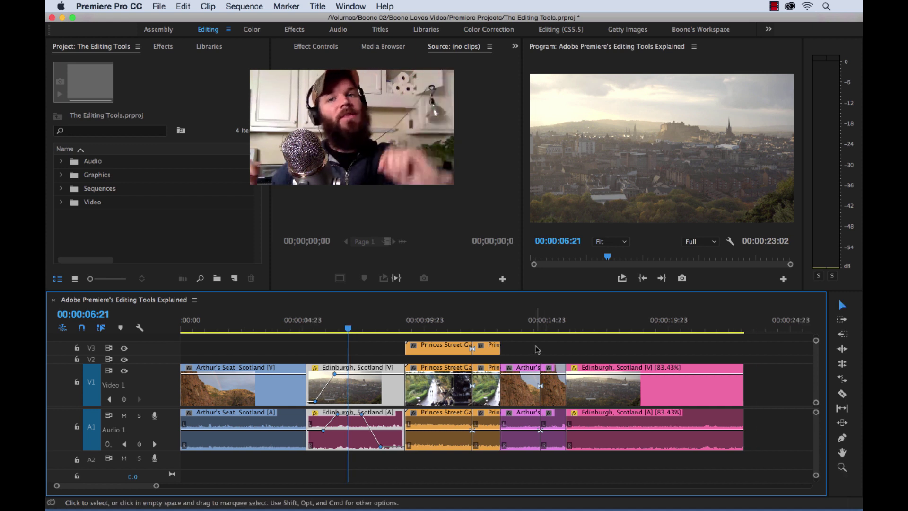